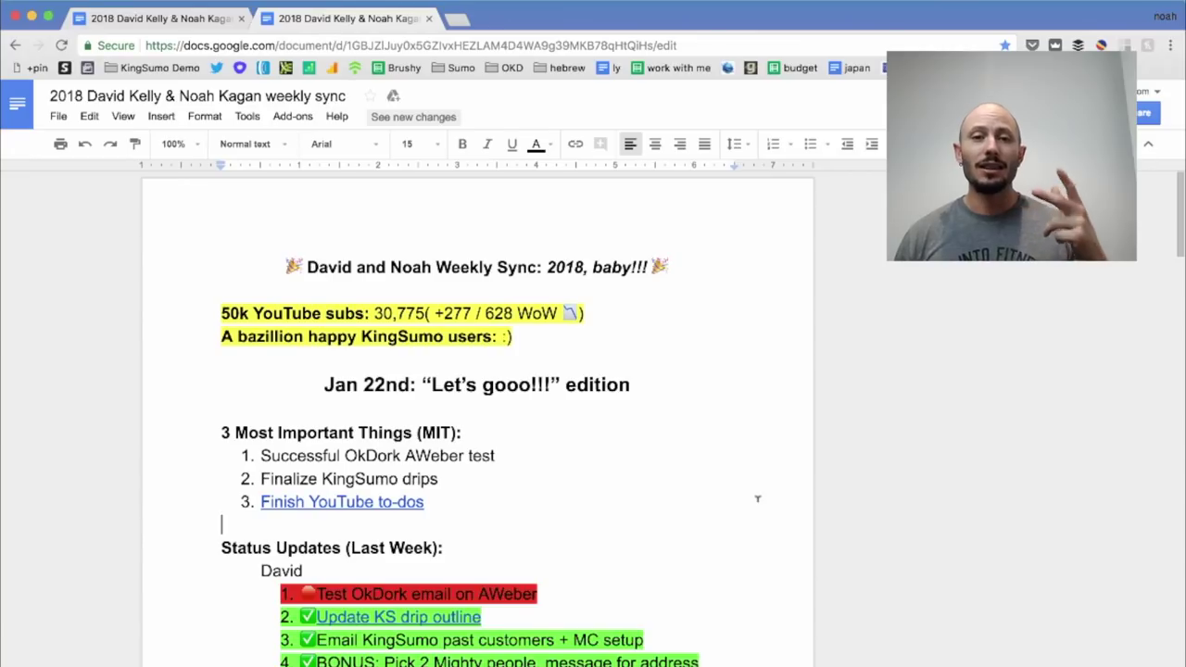
Place the cursor at the end of 'Successful OkDork AWeber test' to mark 'AWeber test'.
click(710, 449)
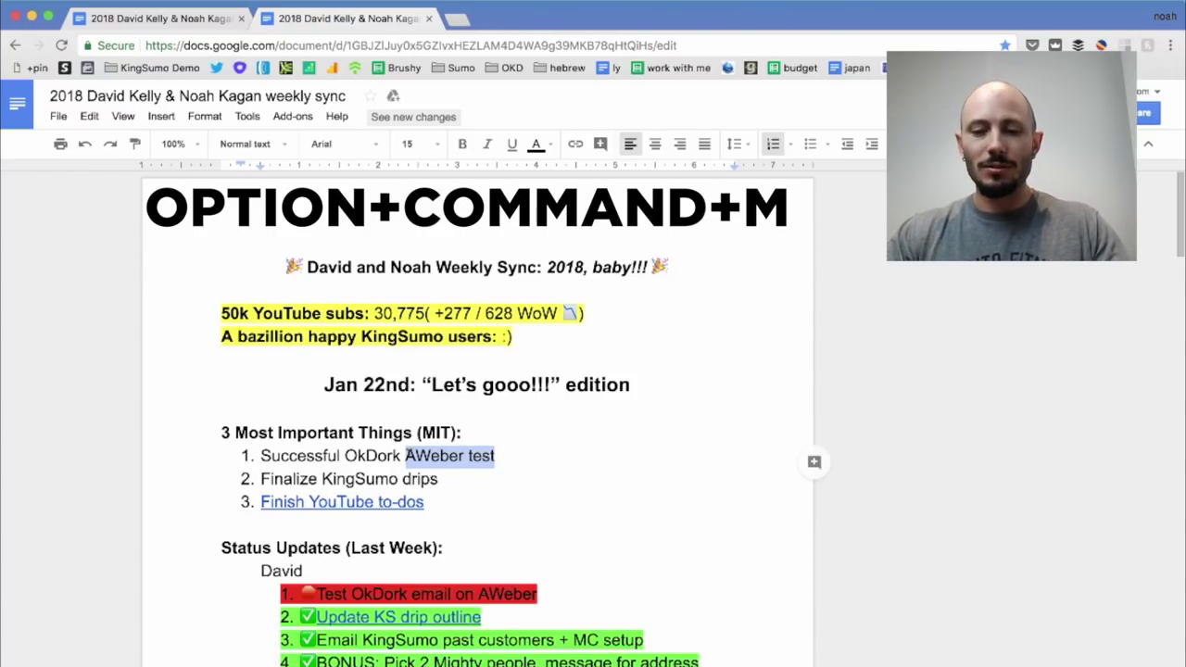
Comment 'yo dog. double check this...' on AWeber test, @-mentioning a collaborator and assigning it to them.
key(alt+super+m)
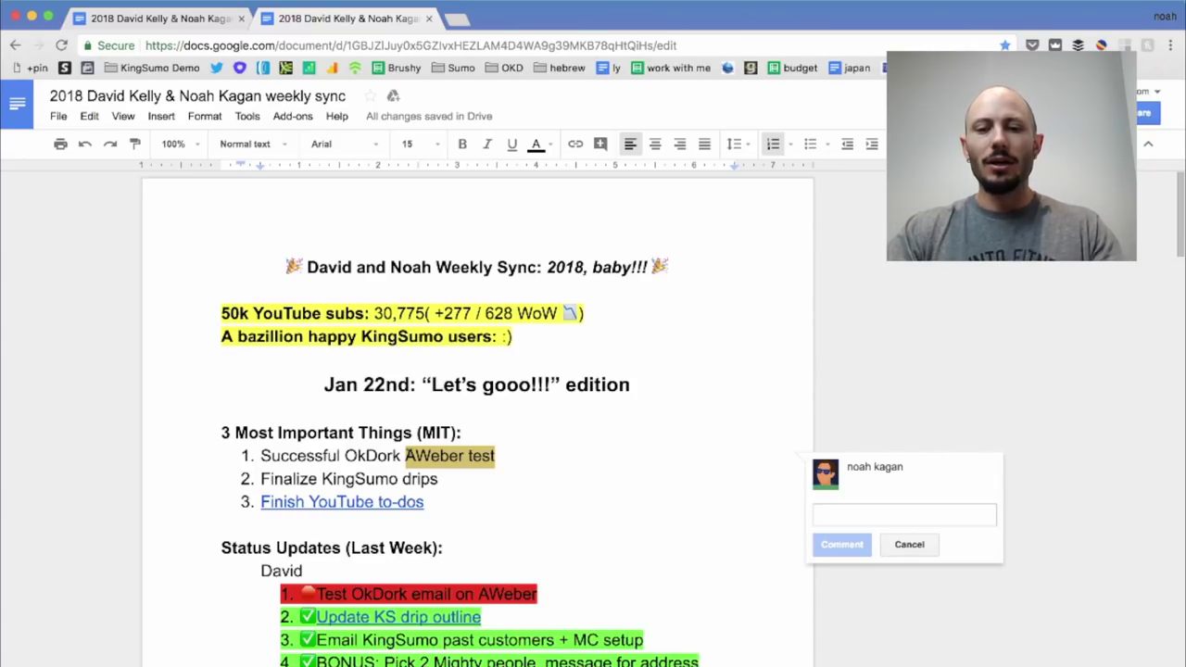
text(yo dog. double check t)
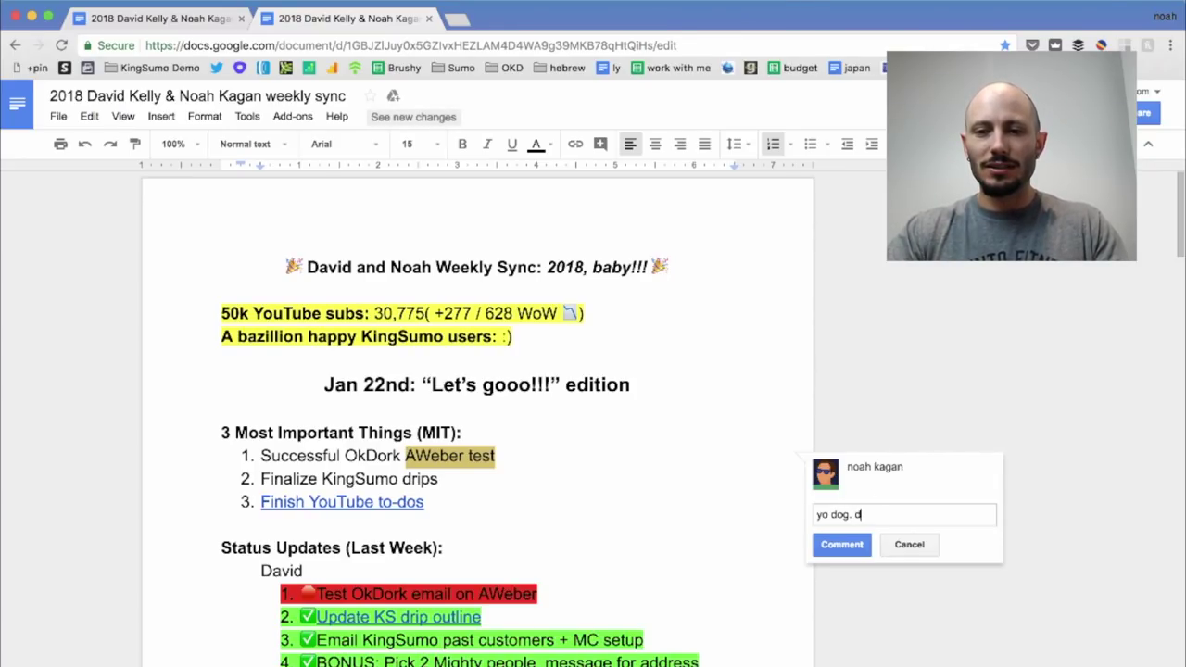
text(his... @)
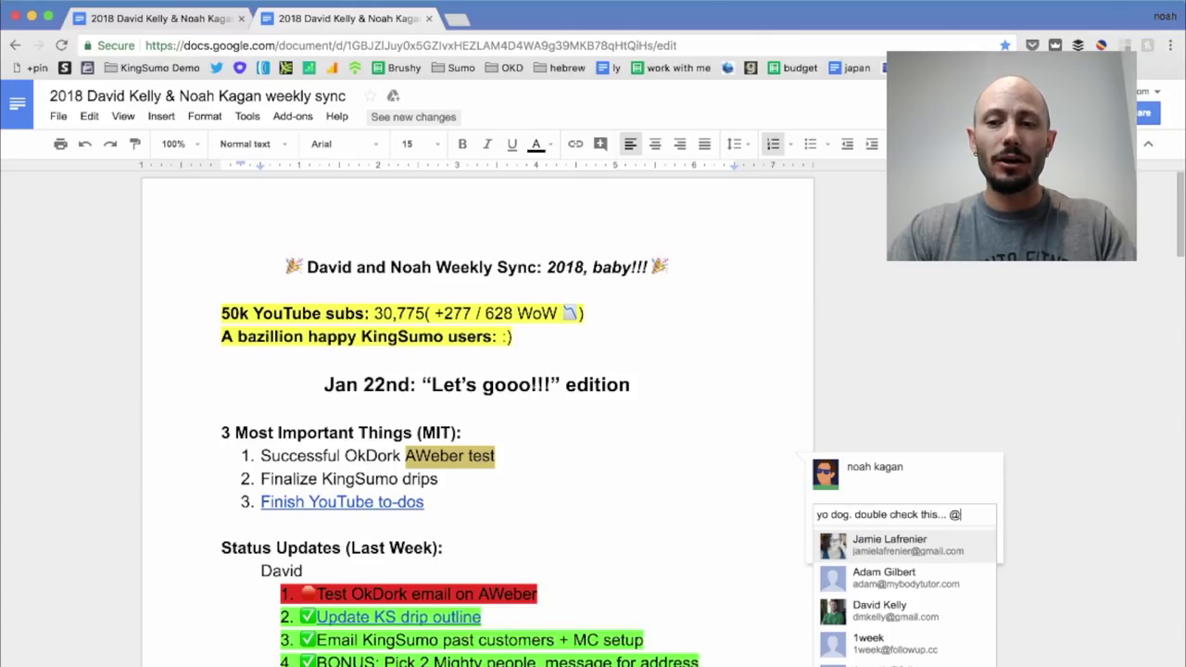
text(timadod)
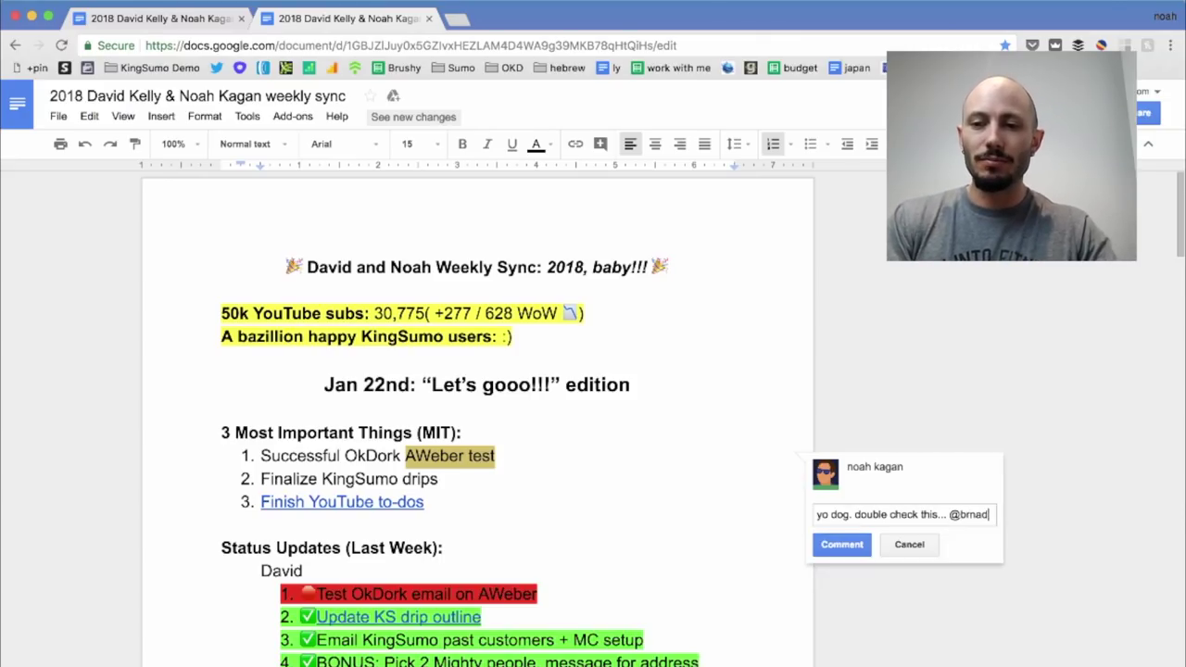
key(alt+BackSpace)
text(brandon)
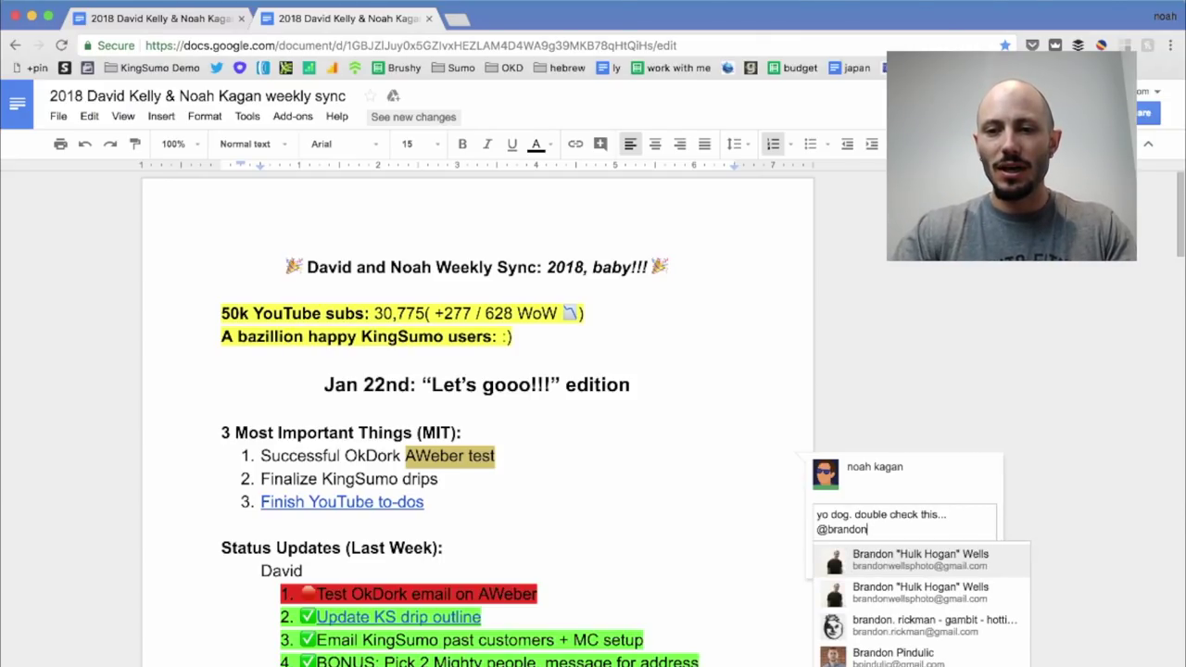
key(Return)
text(you need)
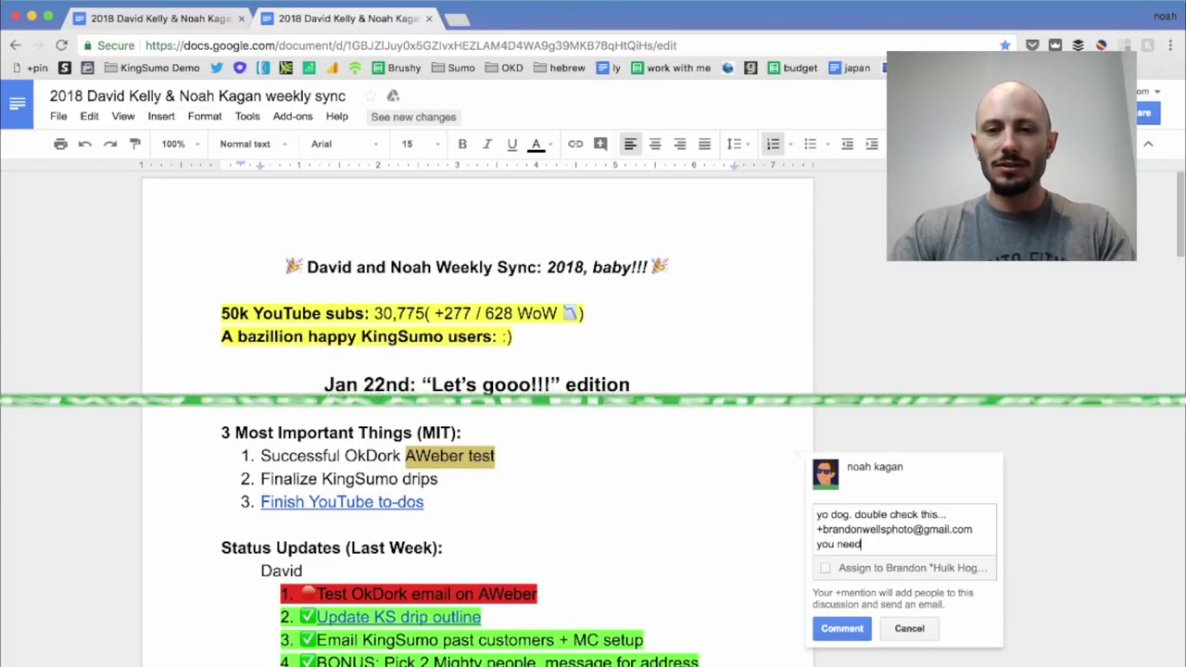
text( to this... haha)
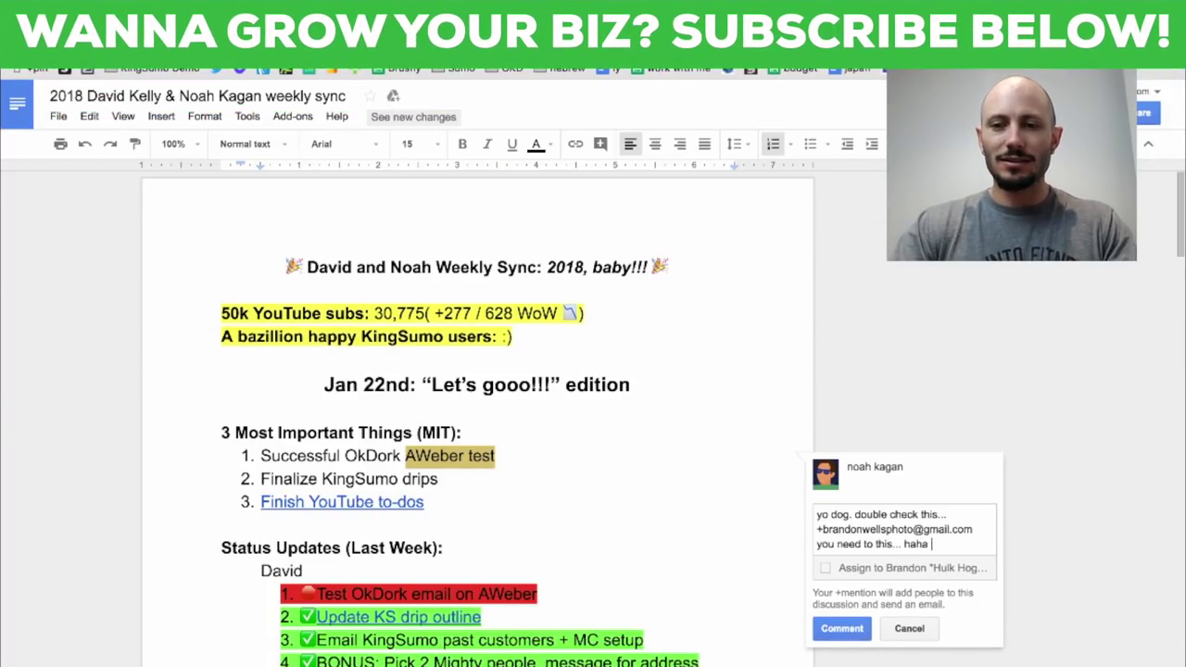
text( its a test :))
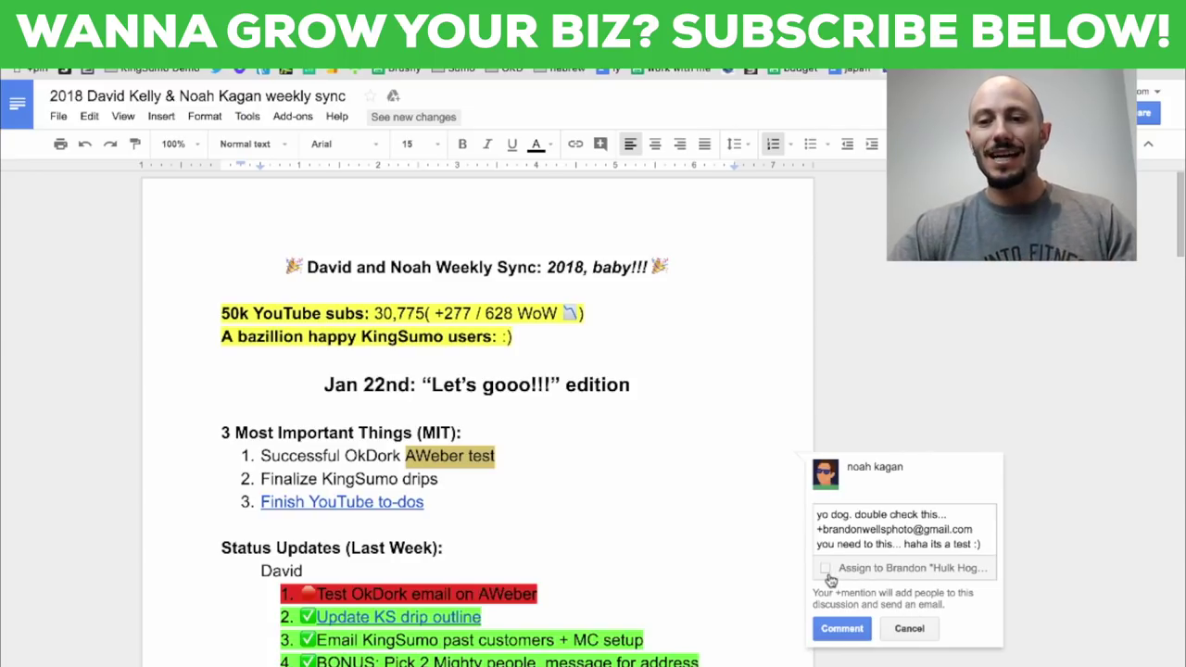
click(825, 568)
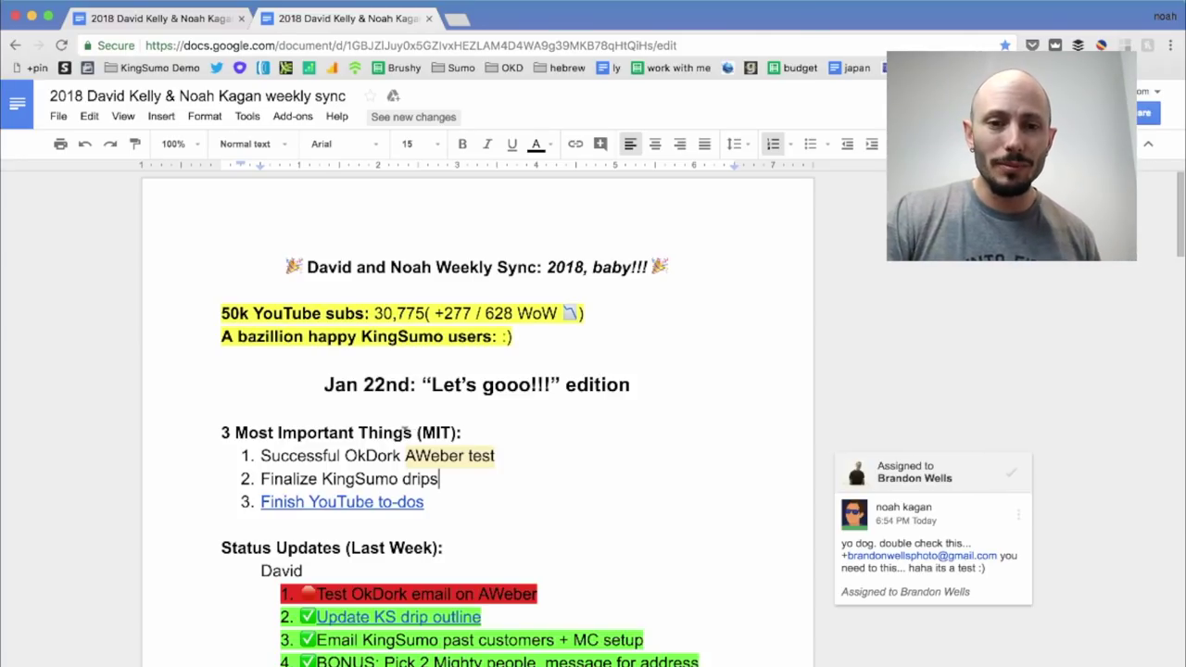
Select 'KingSumo drips' and link it to the drip document found by searching 'drip'.
click(322, 478)
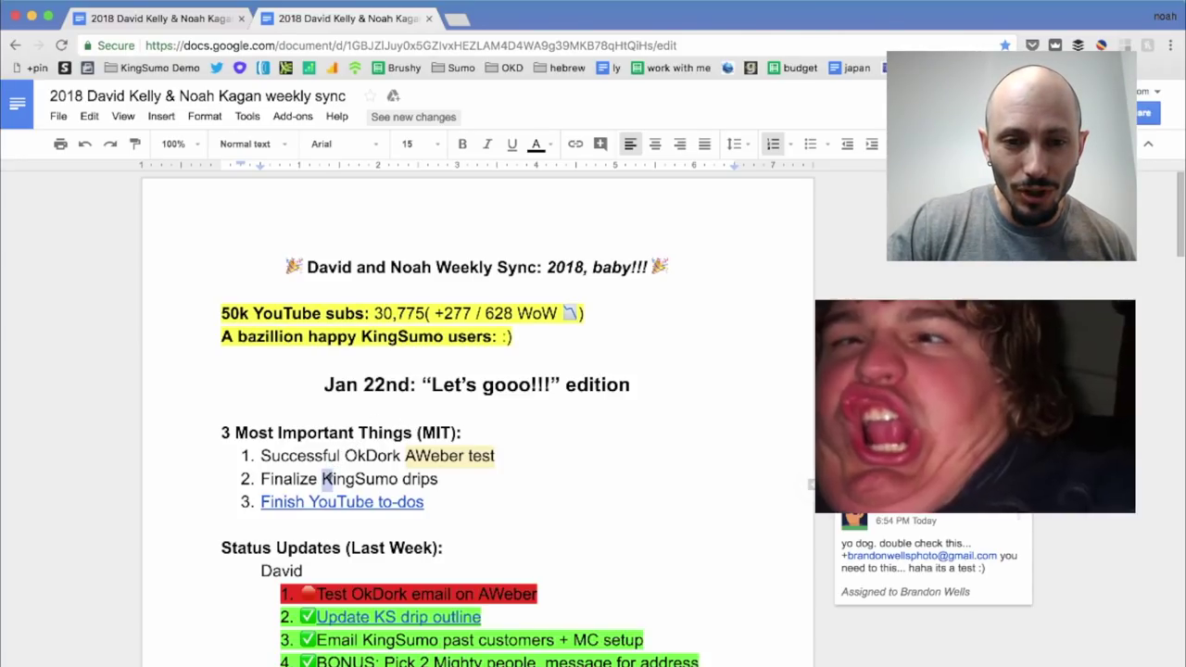
drag(324, 478, 440, 479)
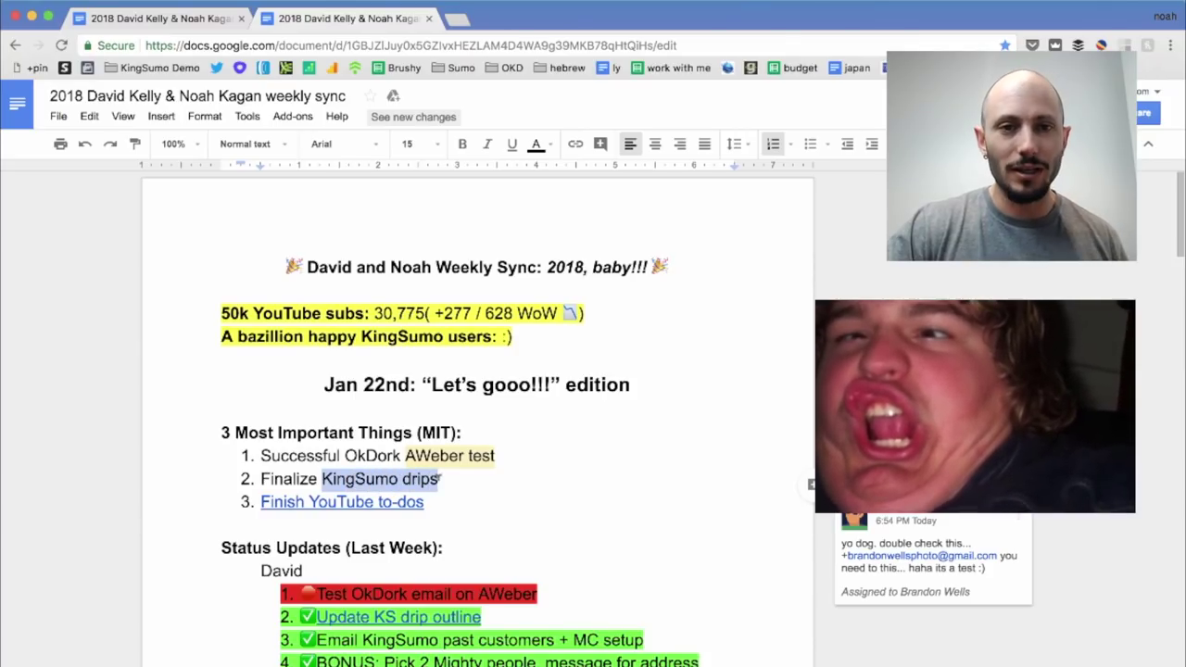
click(162, 117)
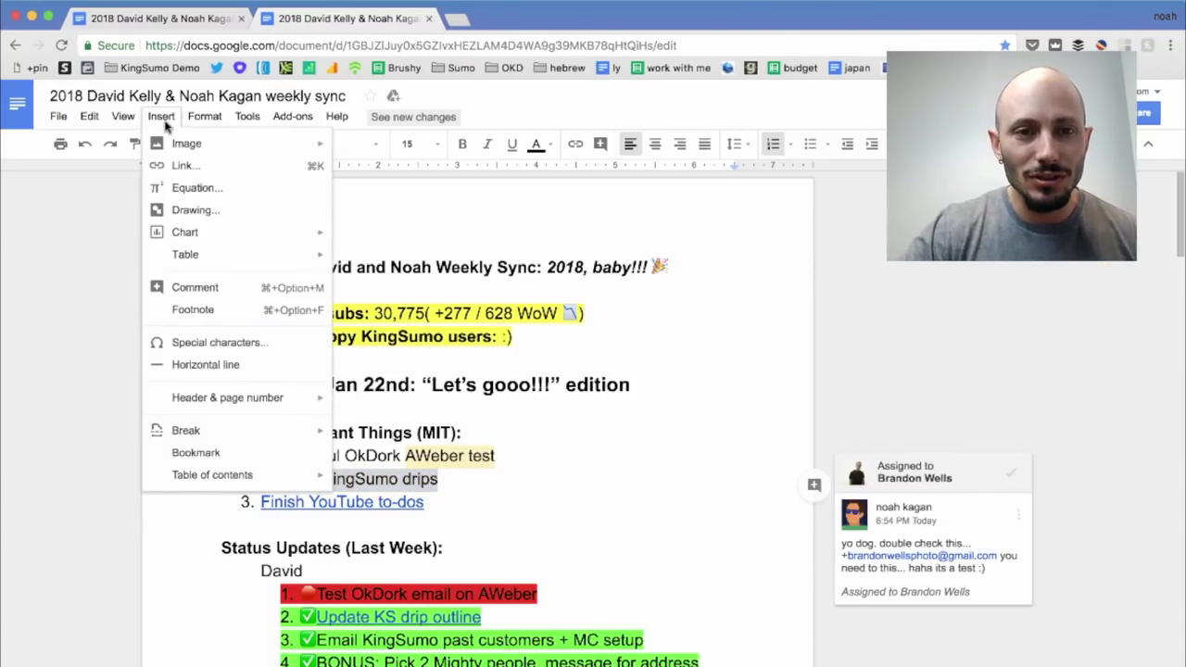
click(669, 267)
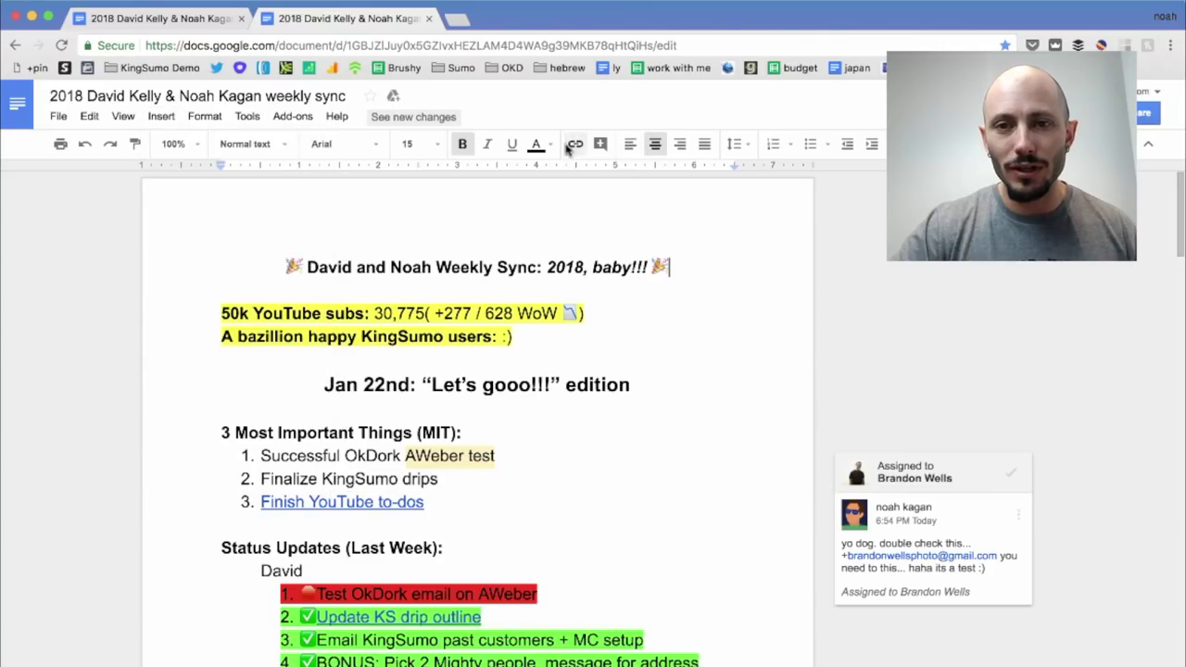
drag(321, 478, 447, 478)
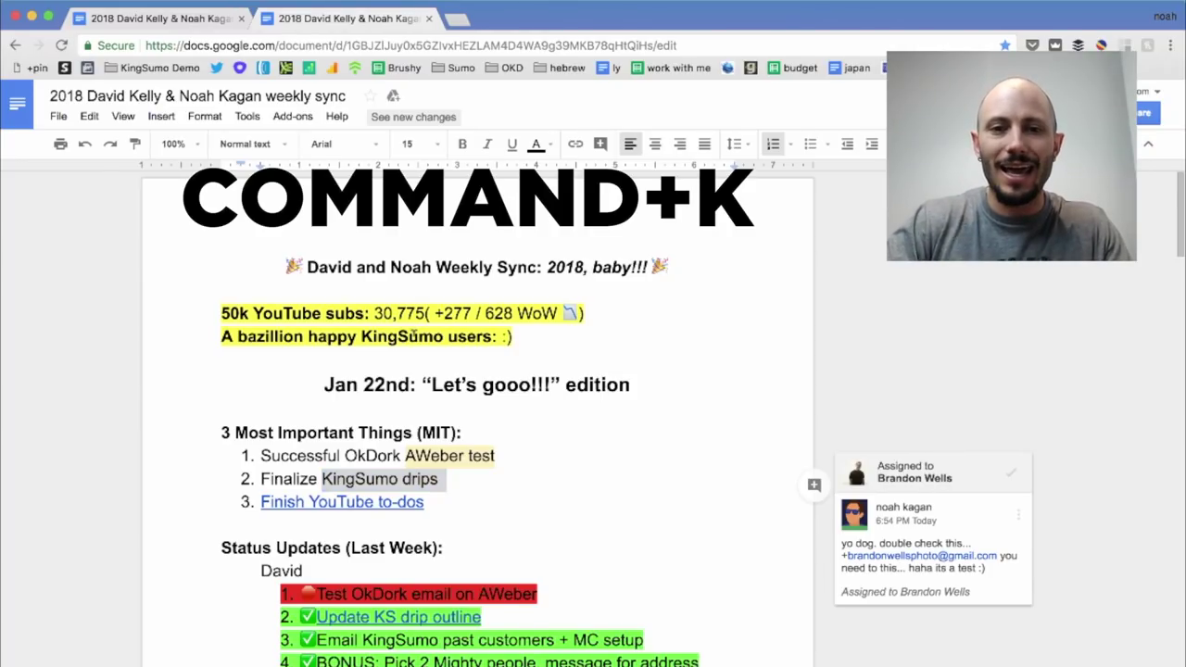
key(super+k)
text(drip emails)
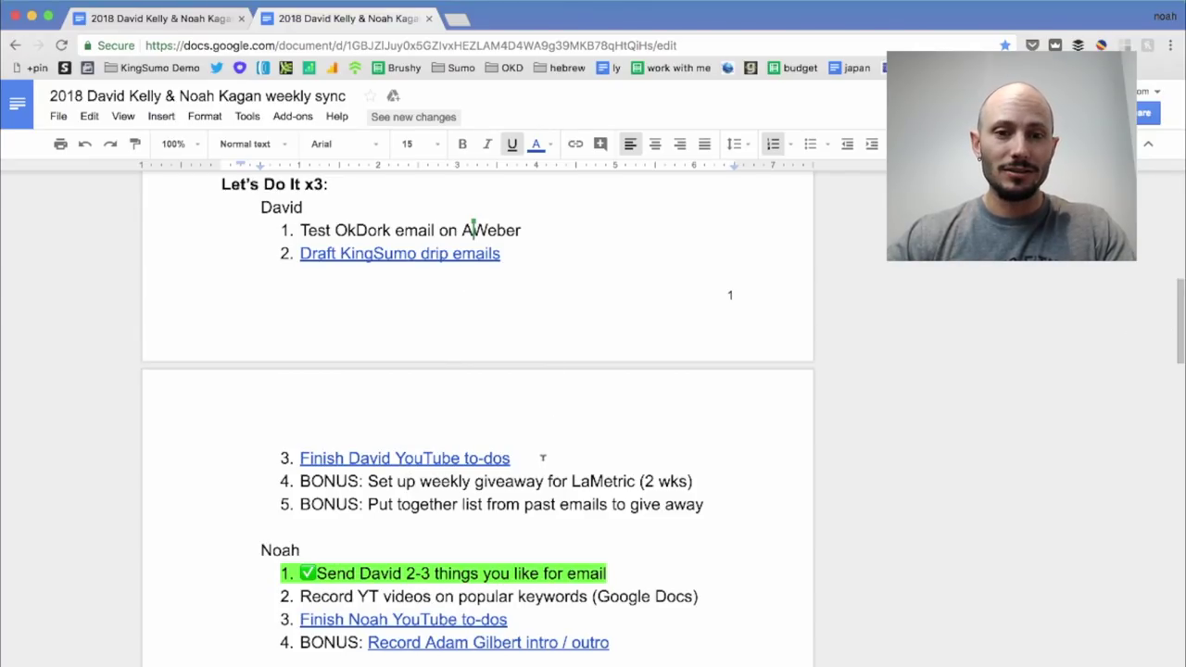
Apply strikethrough to the line 'Record YT videos on popular keywords (Google Docs)'.
scroll(543, 458, down, 1)
click(300, 552)
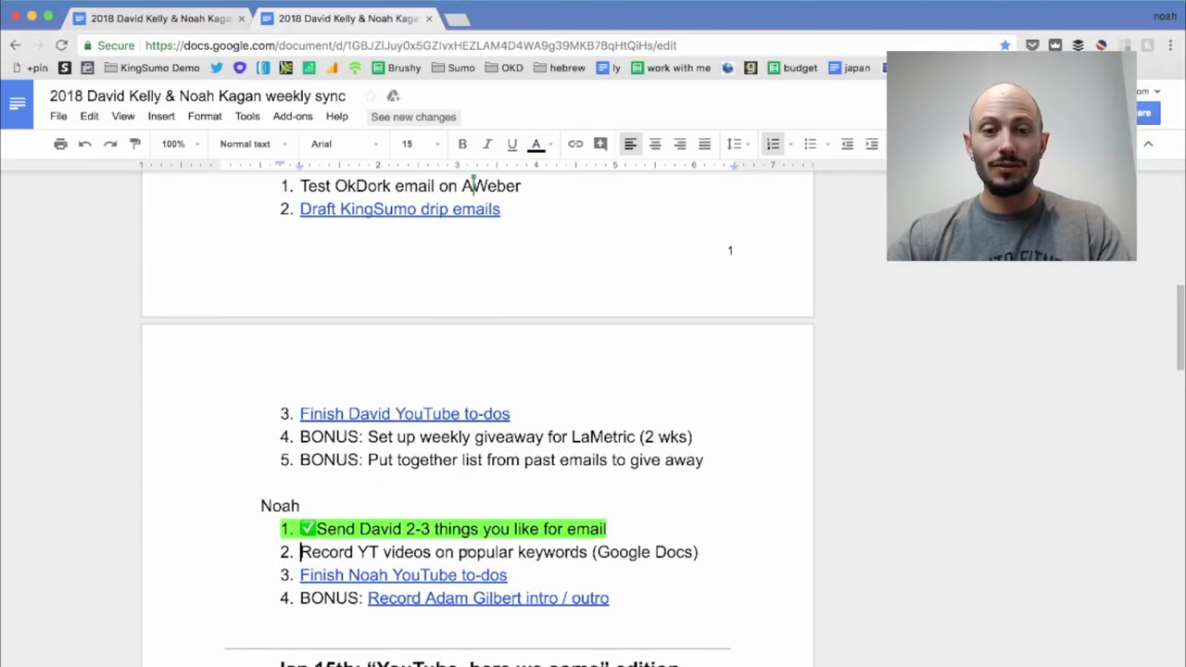
key(shift+super+Right)
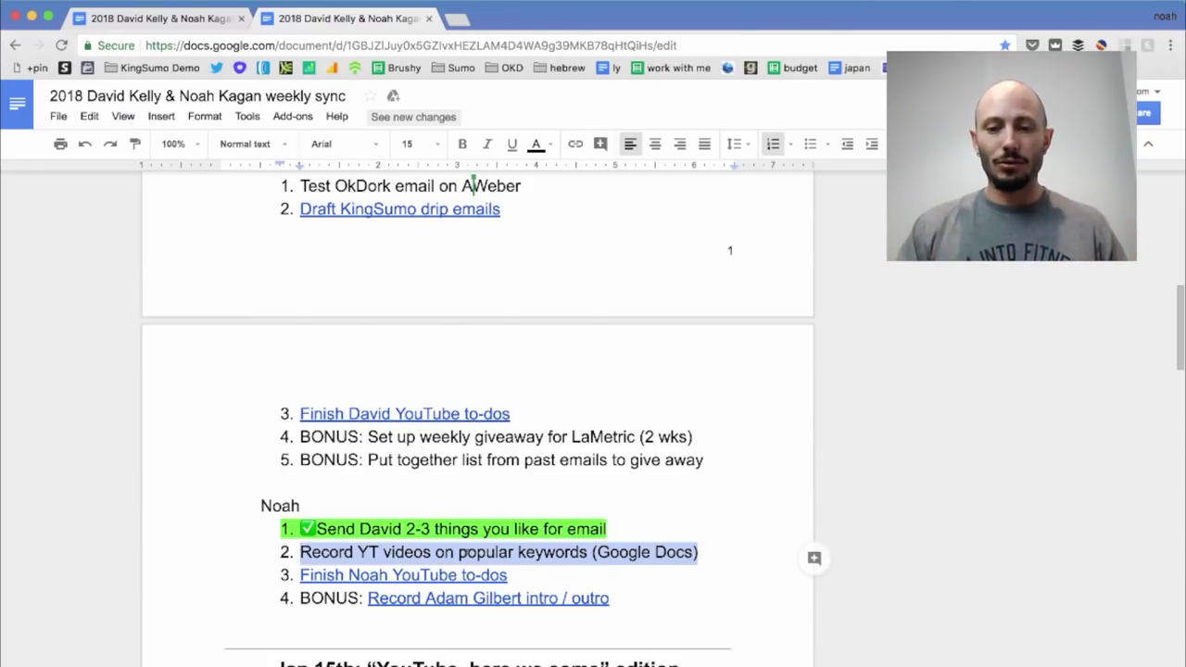
key(Left)
key(shift+super+Right)
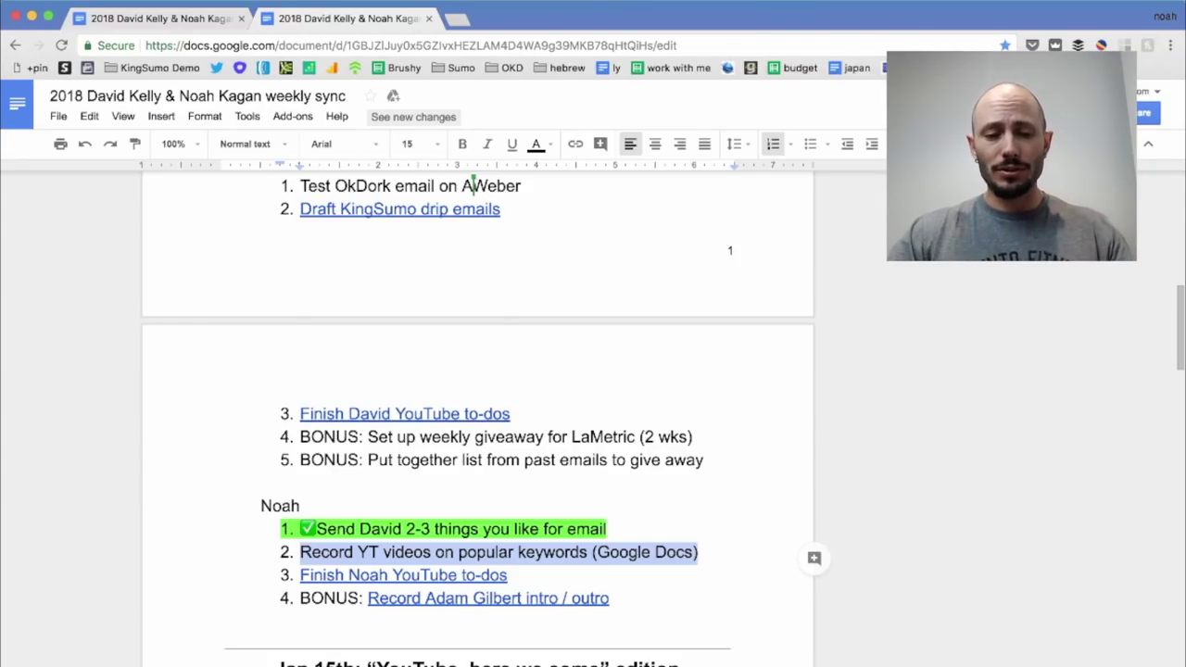
key(super+shift+x)
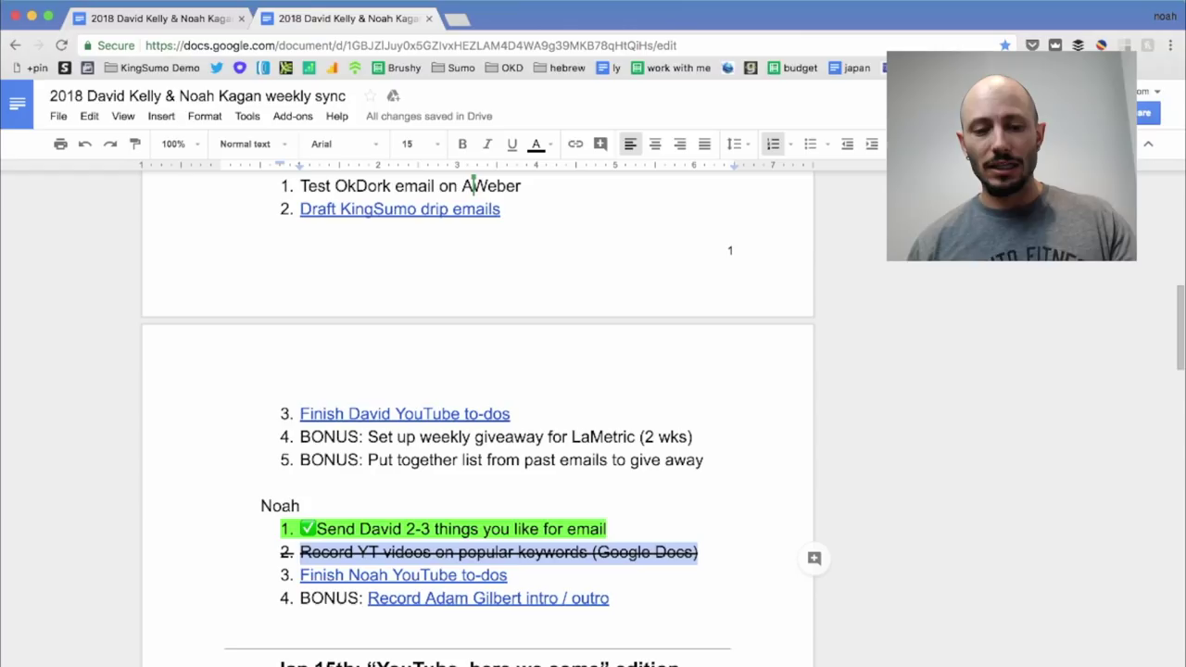
key(super+shift+x)
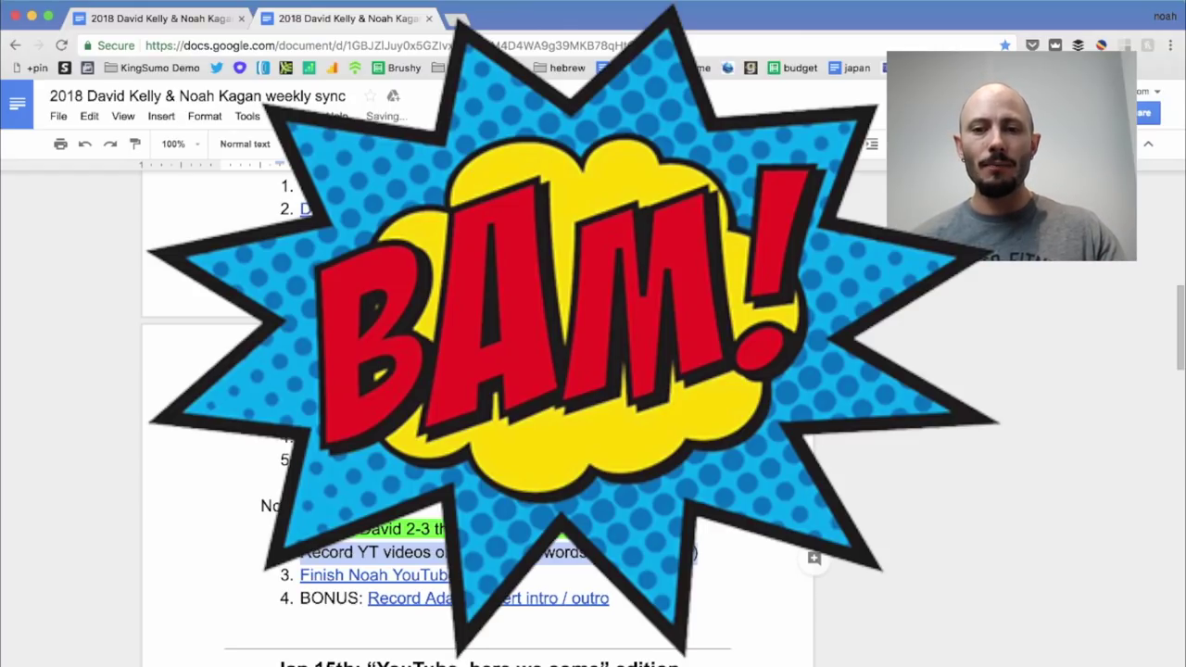
key(super+shift+x)
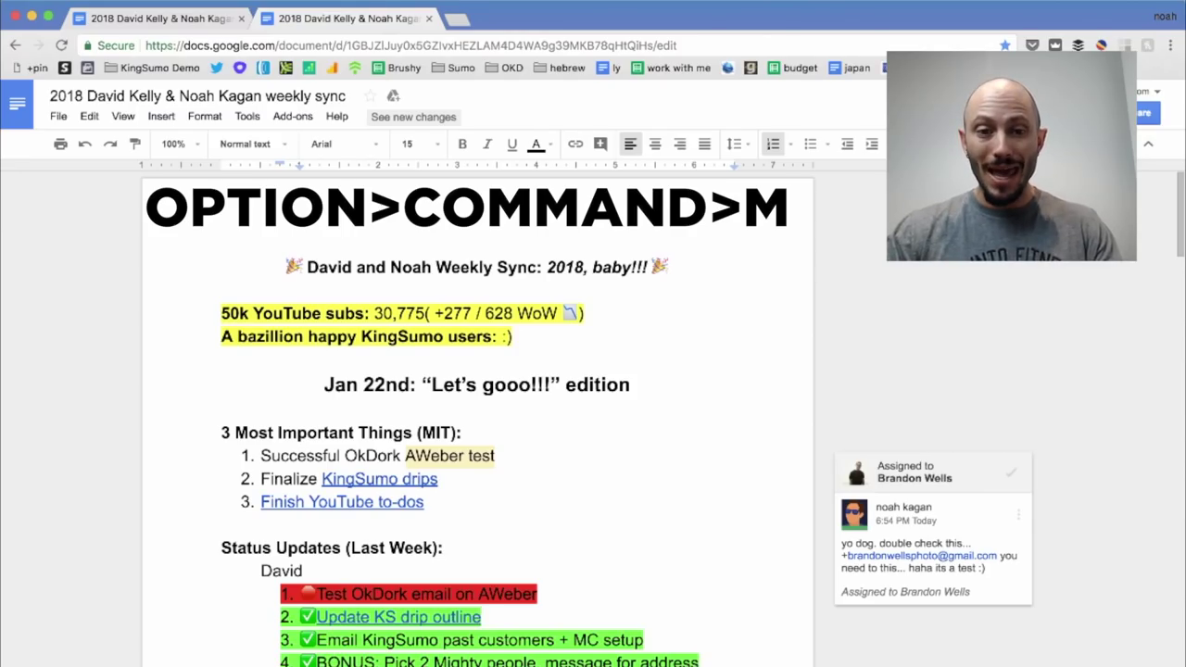
Show the document outline, scroll through the agenda, then hide the Outline panel.
key(alt+super+m)
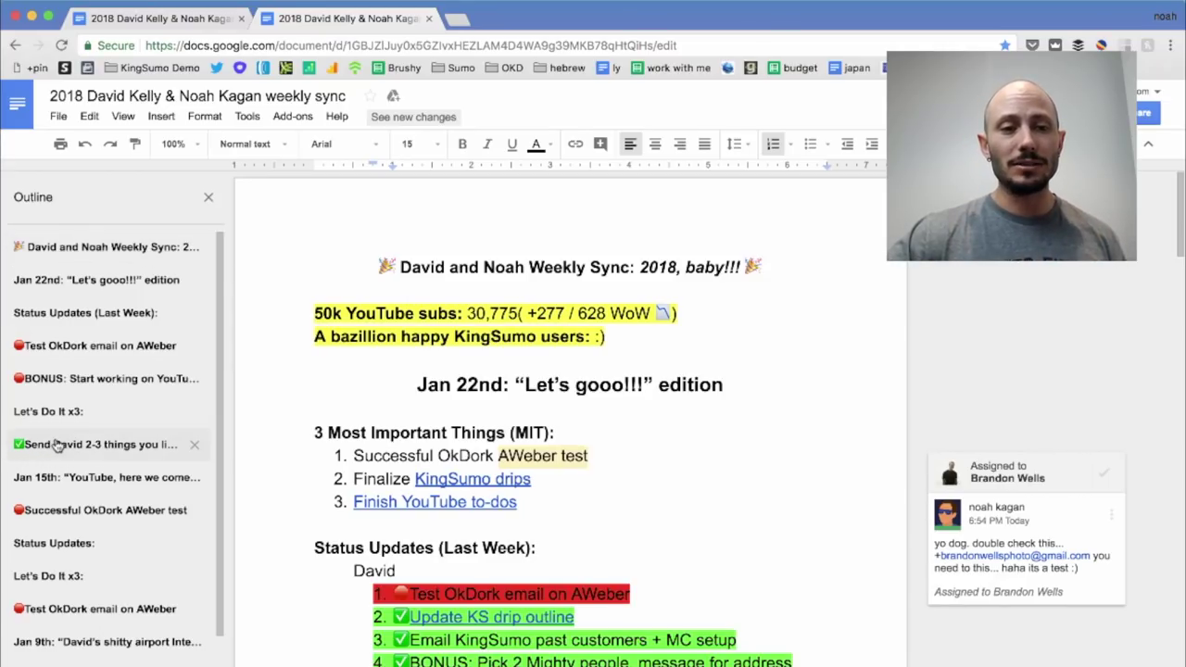
scroll(93, 454, down, 3)
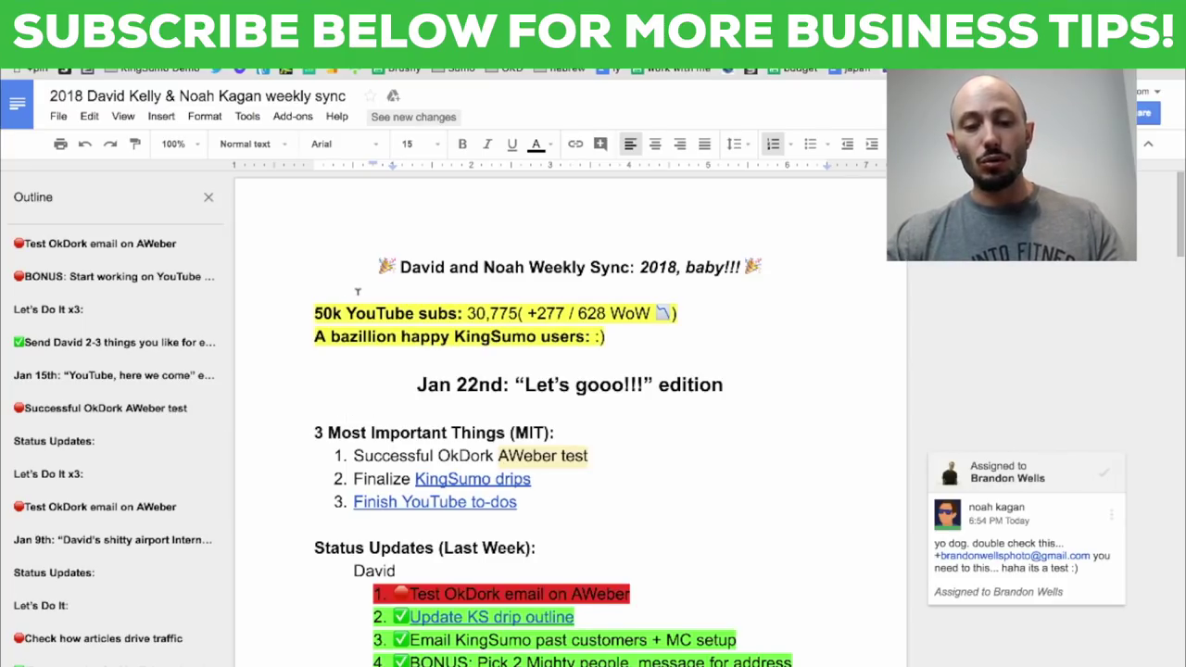
key(super+alt+a)
key(super+alt+h)
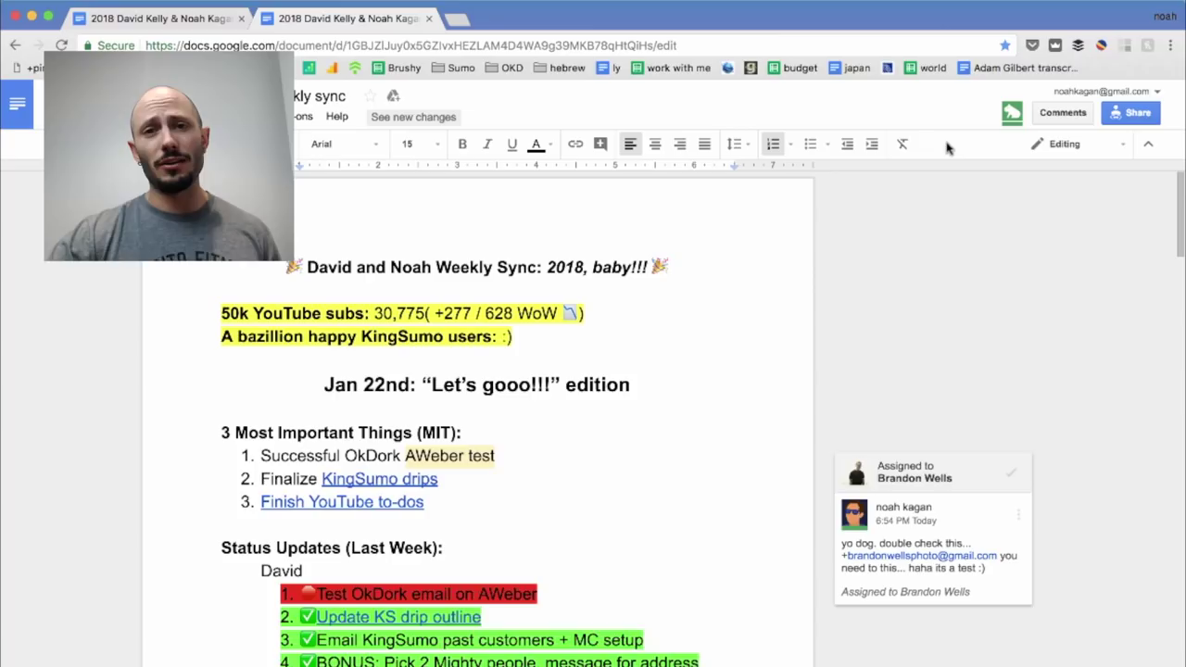
scroll(982, 129, down, 5)
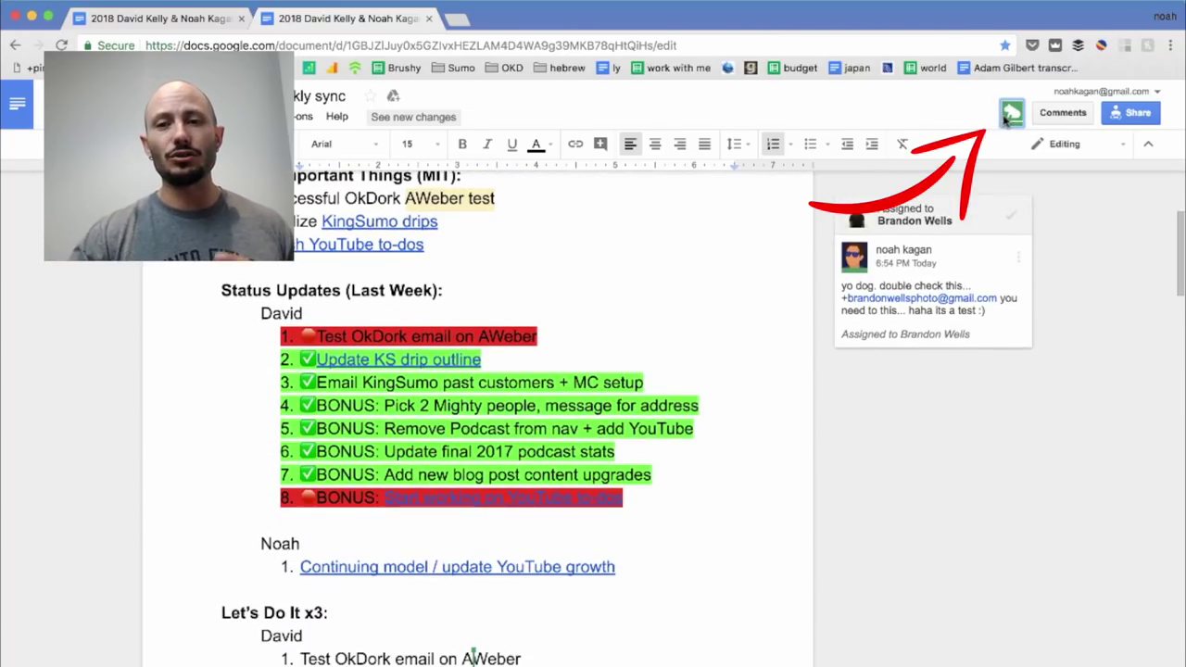
scroll(540, 263, down, 15)
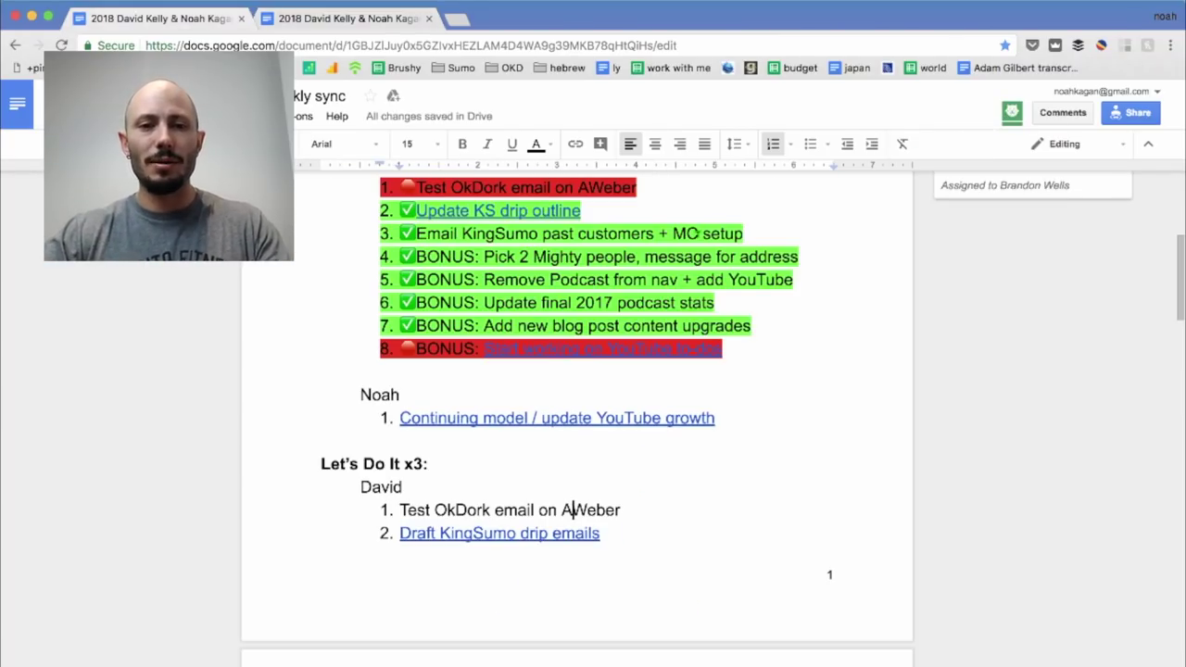
scroll(540, 263, up, 6)
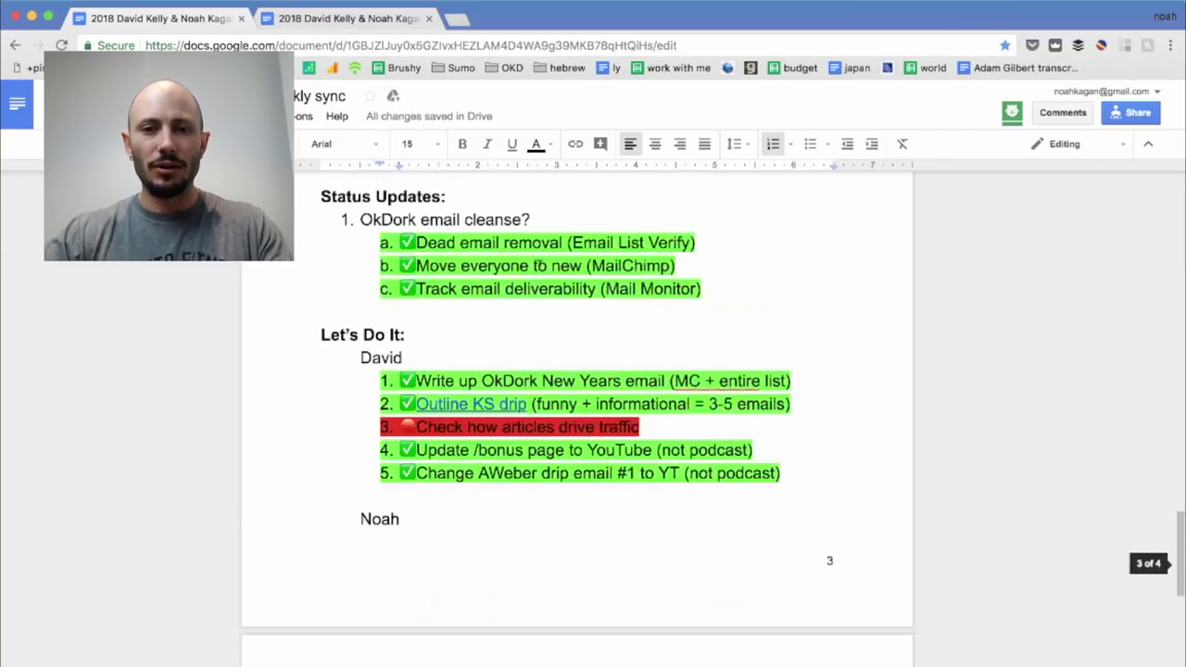
click(484, 408)
scroll(483, 404, up, 5)
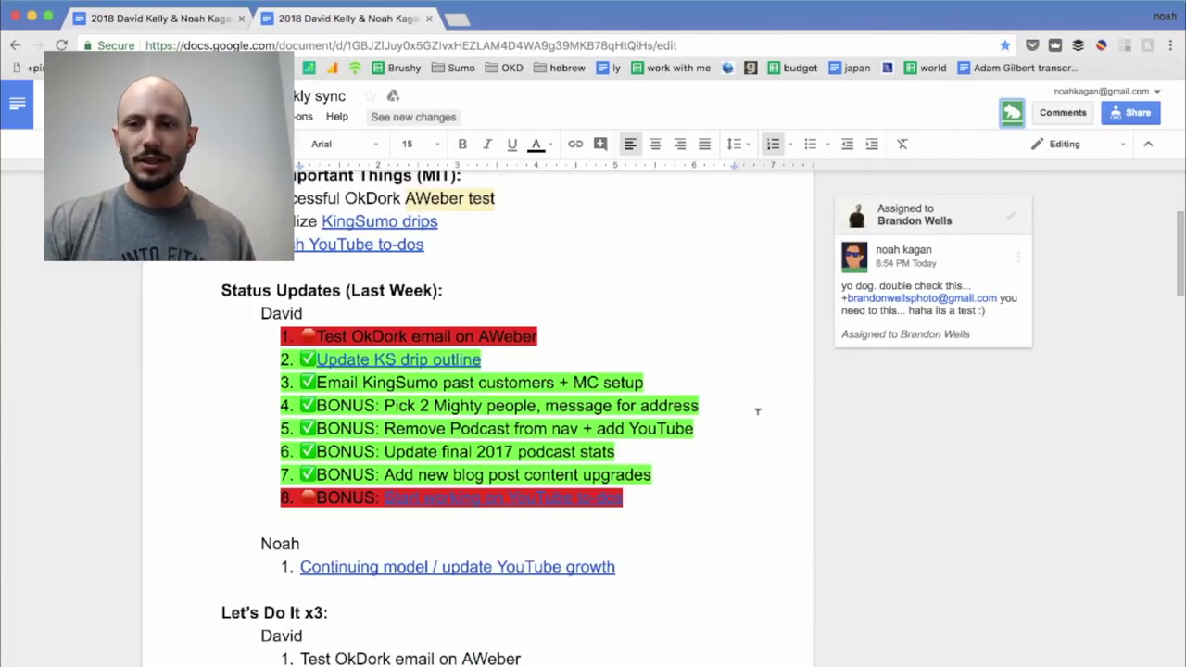
scroll(655, 497, down, 15)
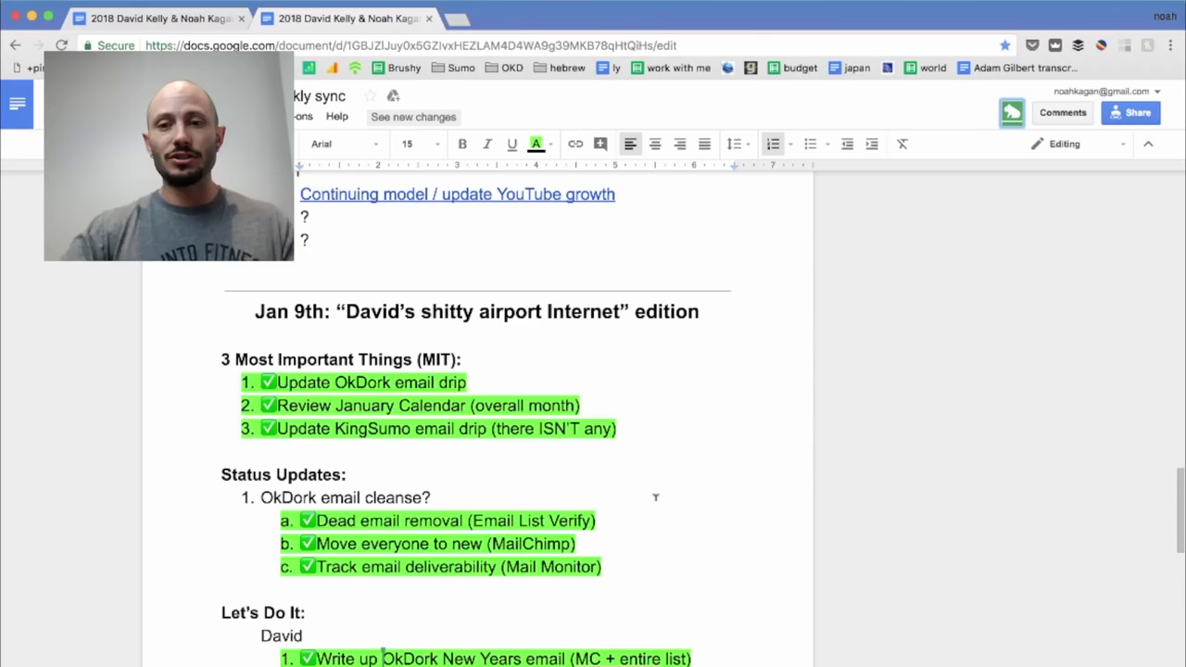
scroll(697, 454, up, 10)
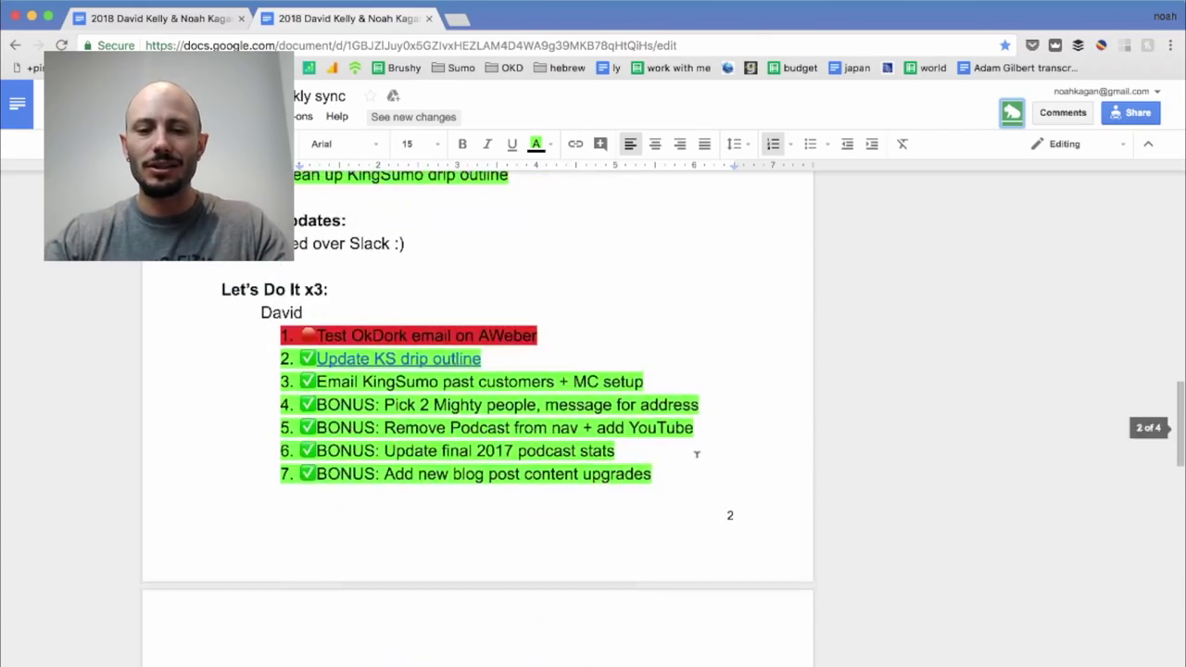
Search the document for the owner's first name and expand to the full find-and-replace options.
key(super+f)
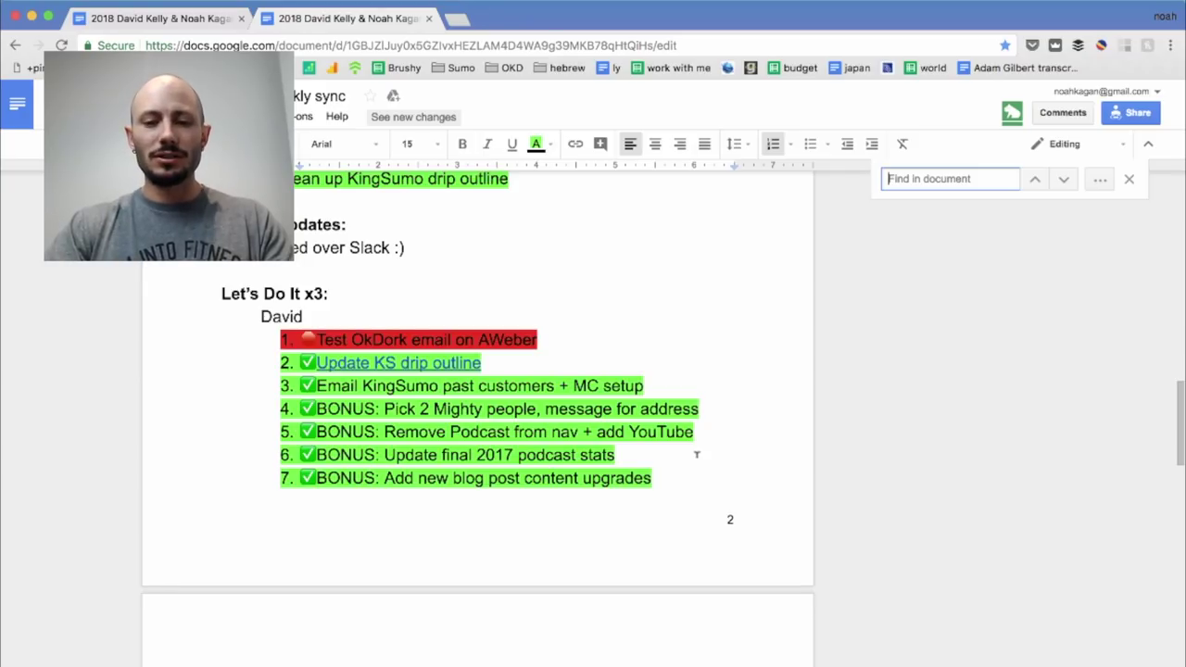
text(noah)
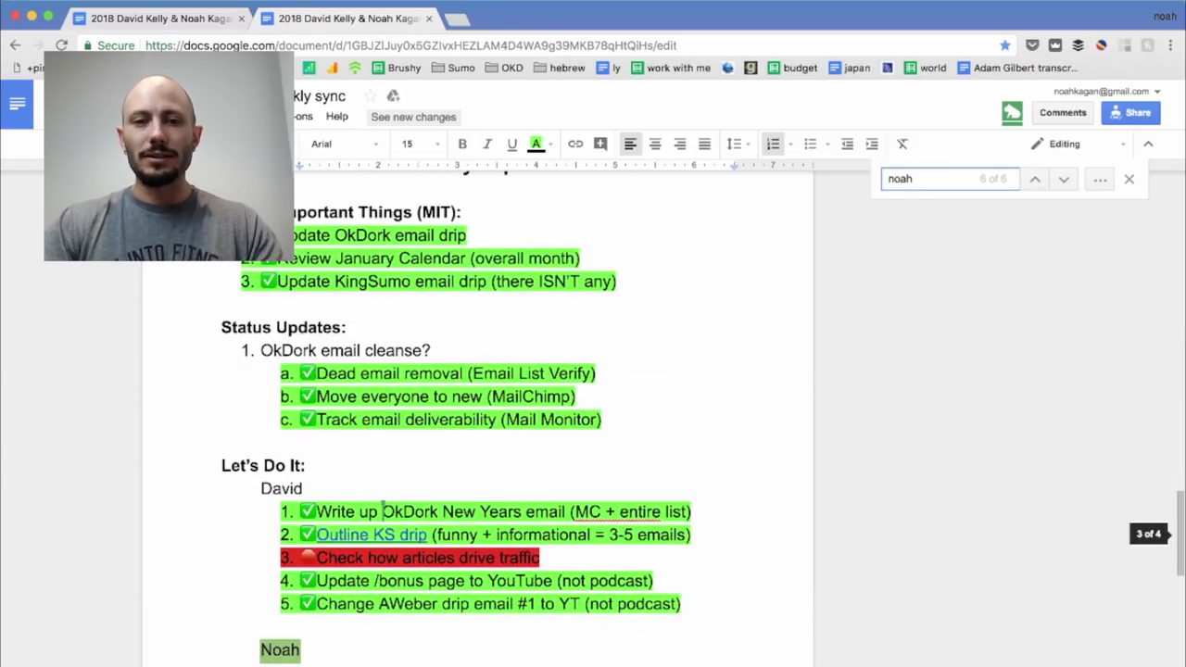
click(1096, 182)
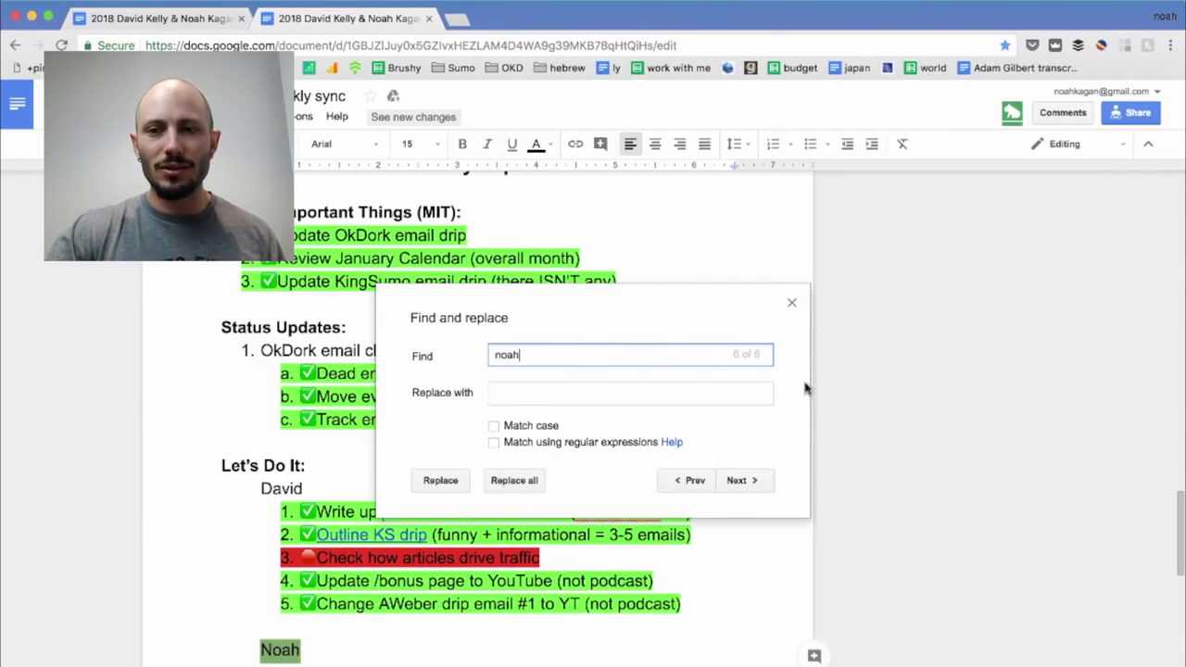
Close Find and replace, reopen it twice with Shift+Cmd+H, and dismiss it each time.
click(792, 304)
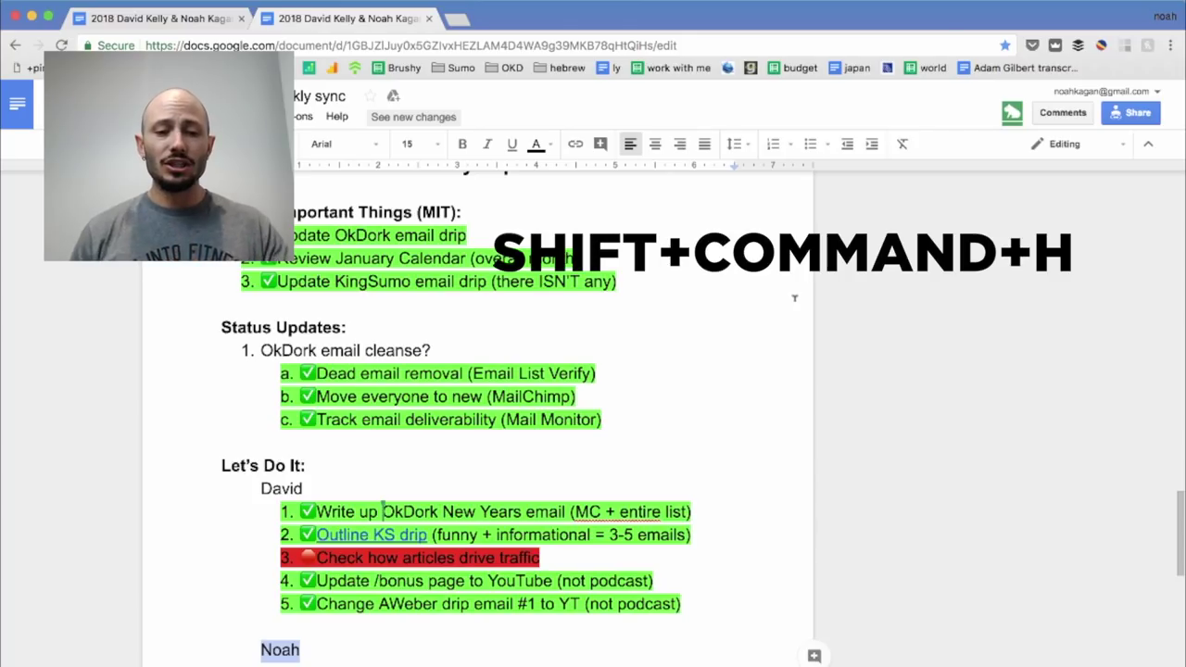
key(shift+super+h)
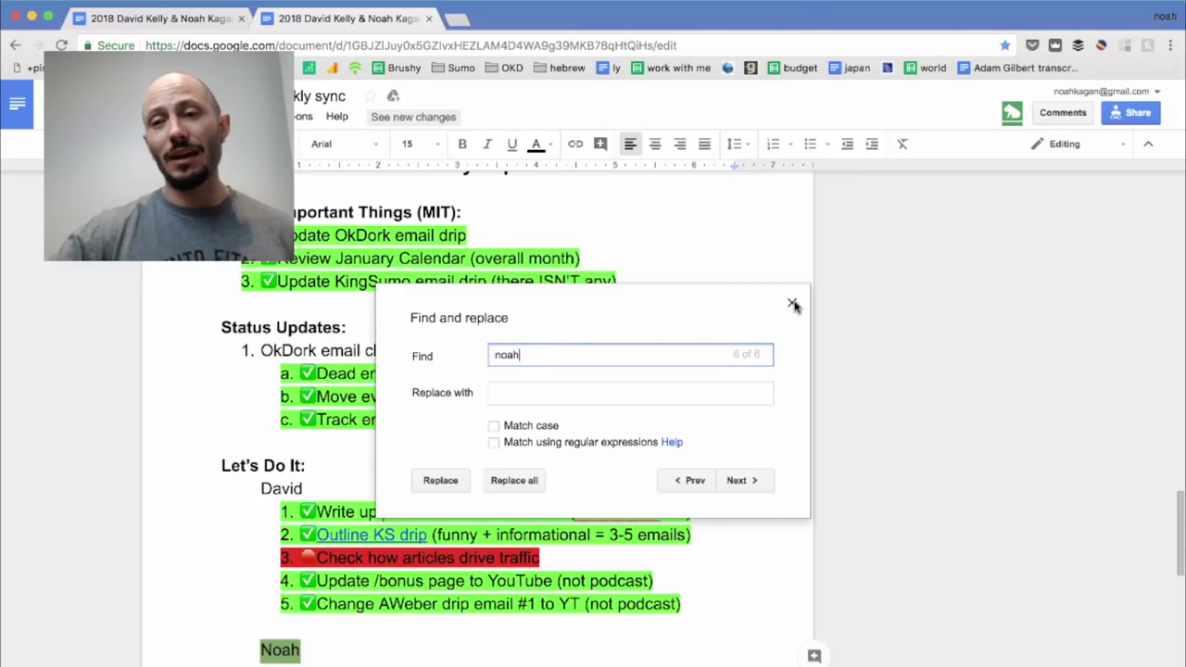
click(792, 303)
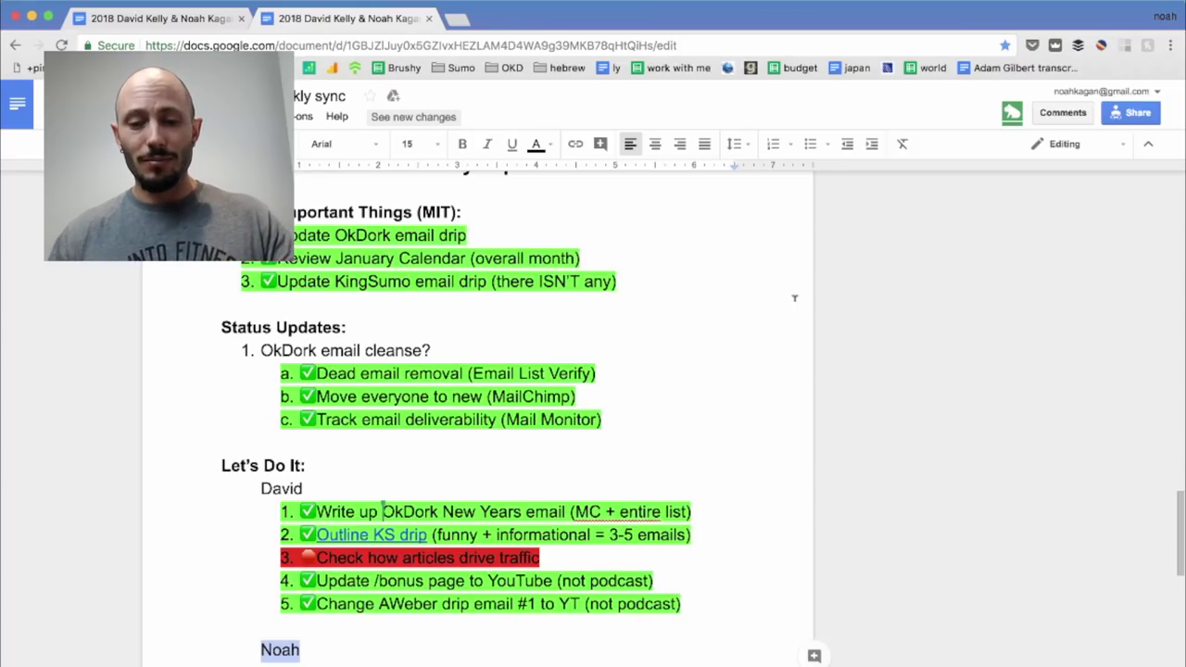
key(super+shift+h)
key(Escape)
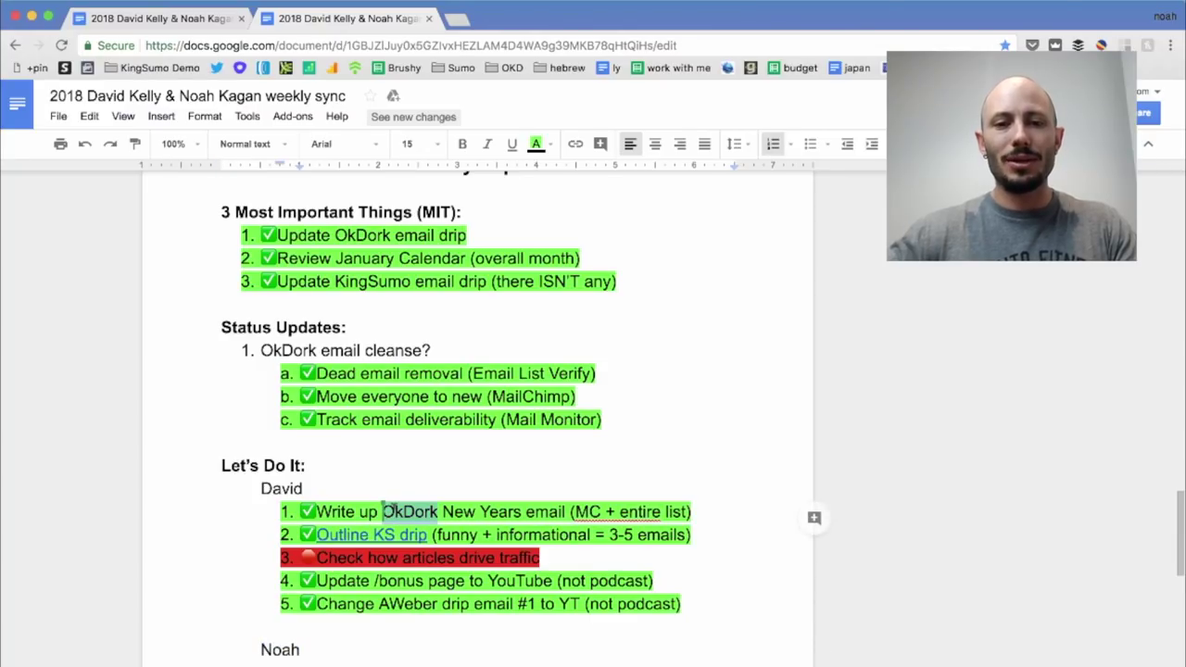
Try pasting the copied task over the name heading, then undo the paste.
triple_click(389, 512)
key(ctrl+c)
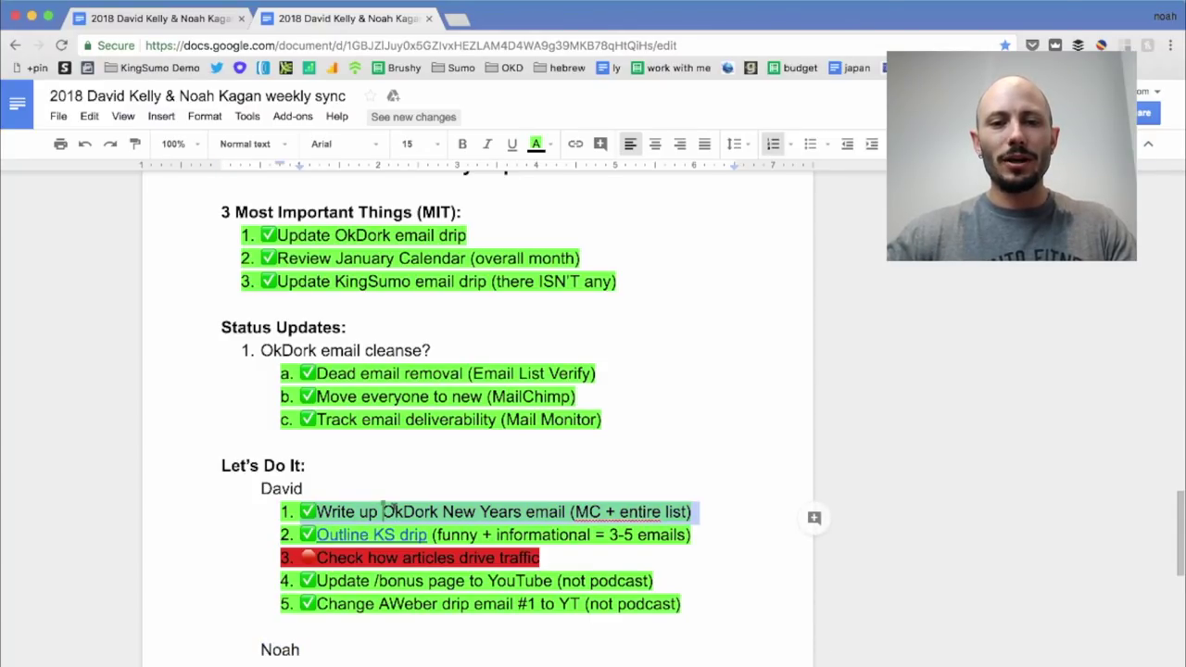
double_click(354, 646)
key(ctrl+v)
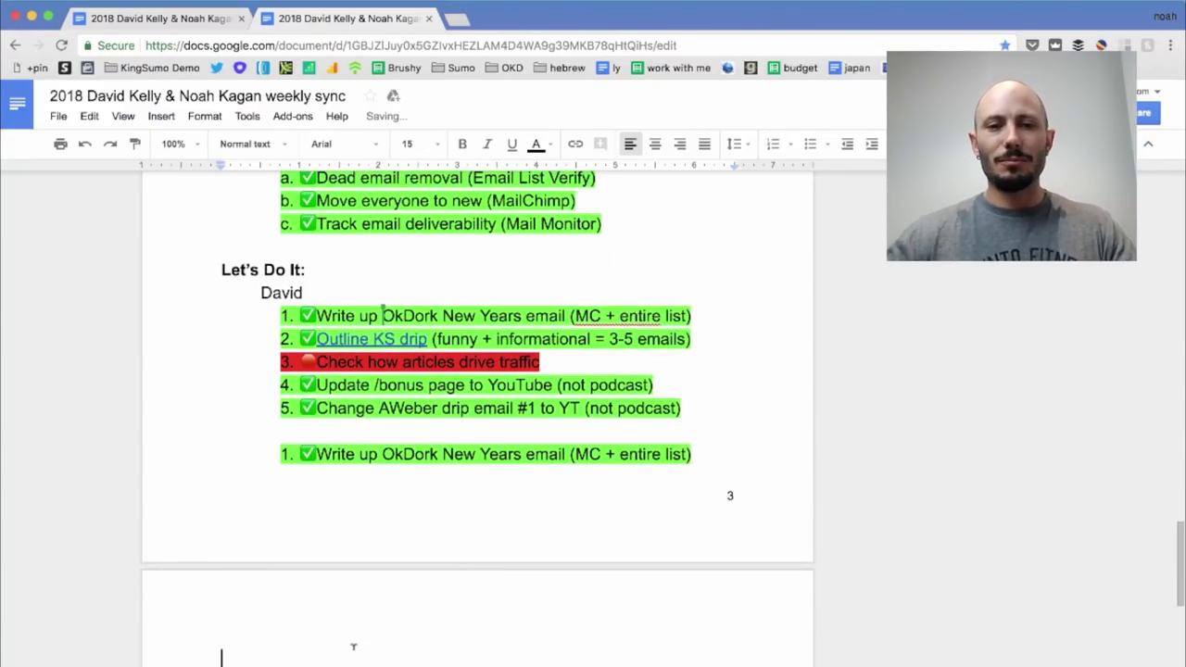
key(ctrl+z)
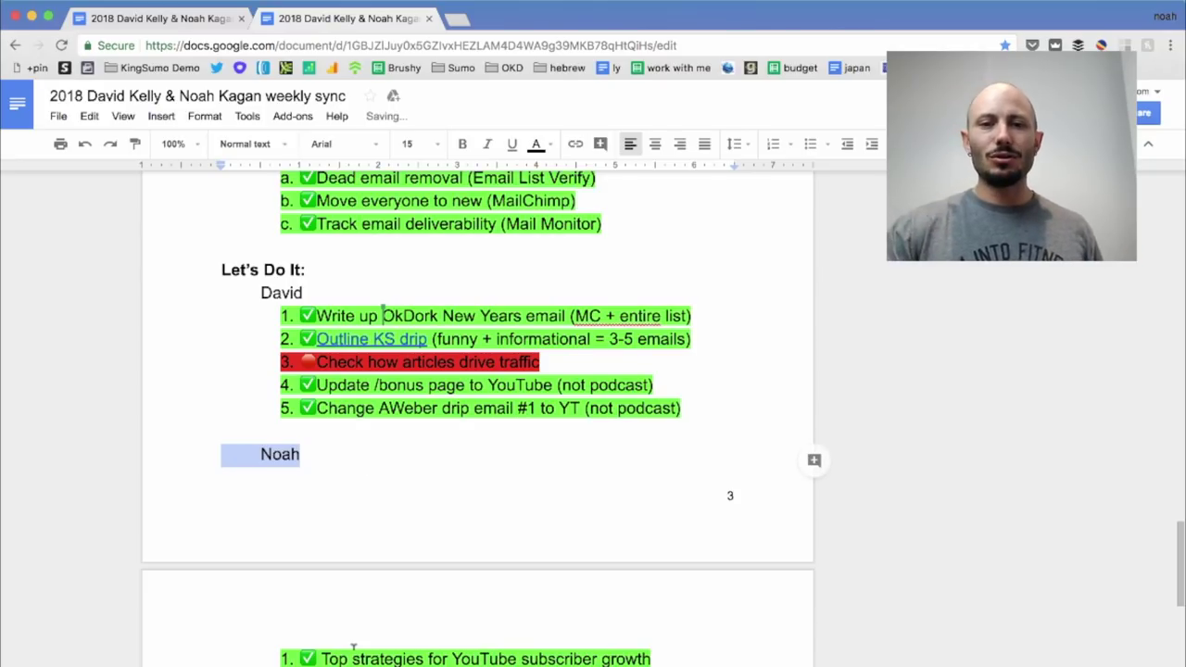
scroll(519, 426, down, 3)
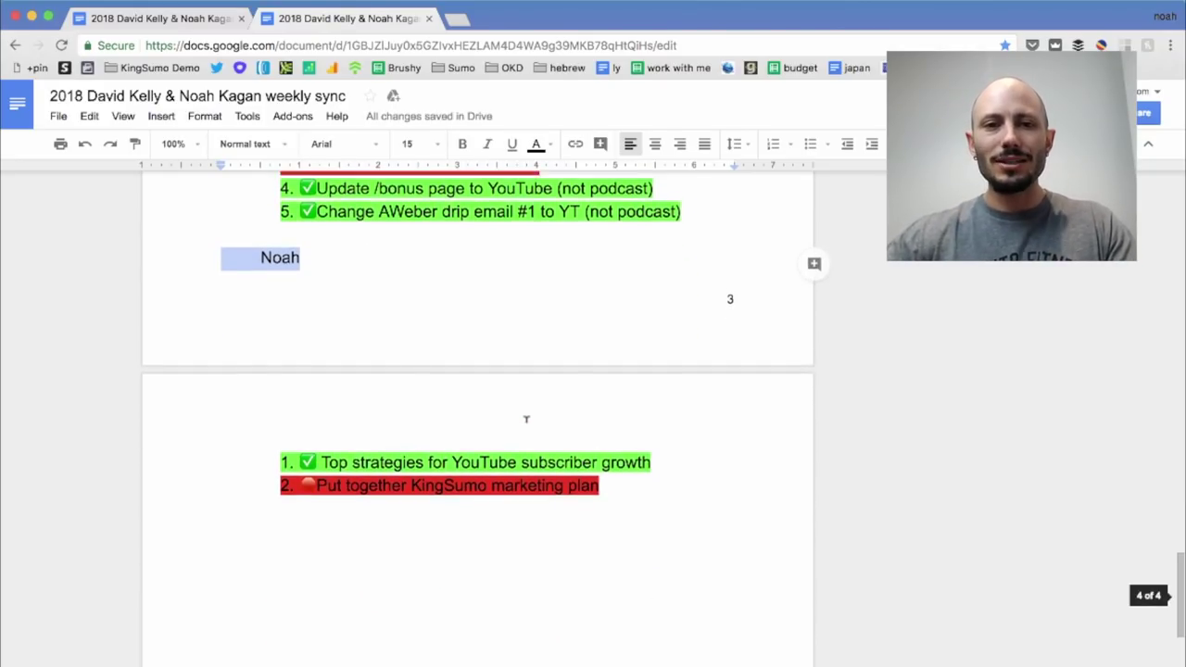
scroll(526, 419, up, 3)
Paste 'Top strategies for YouTube subscriber growth' below the list as plain, unformatted text.
triple_click(474, 628)
key(super+c)
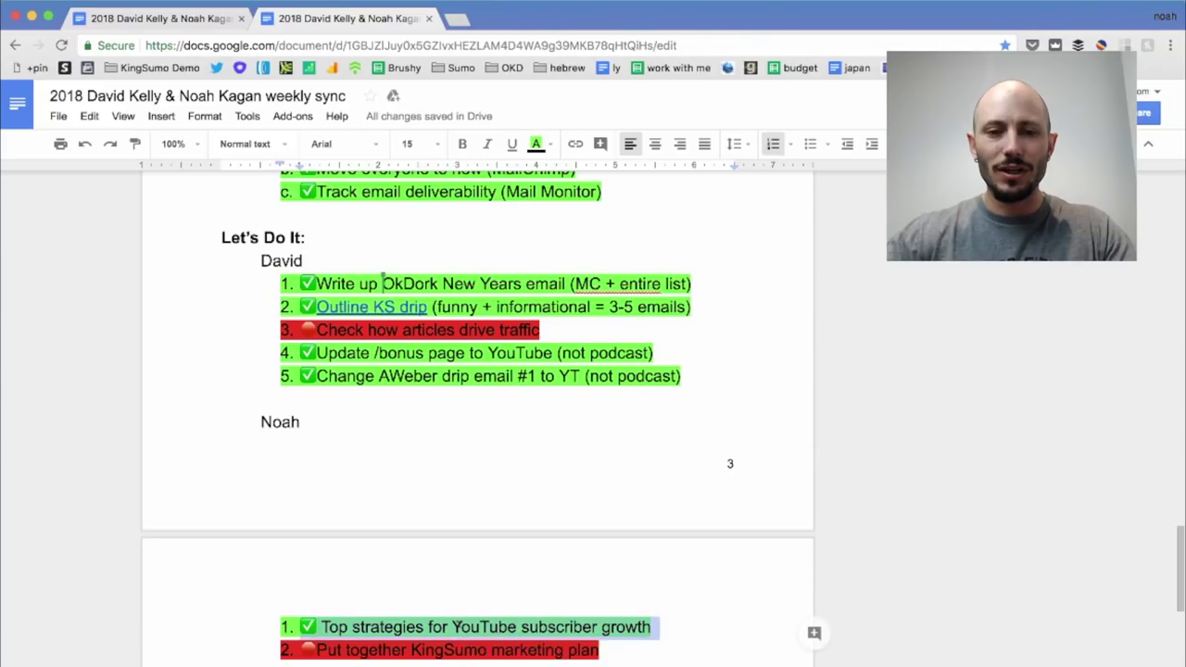
click(382, 284)
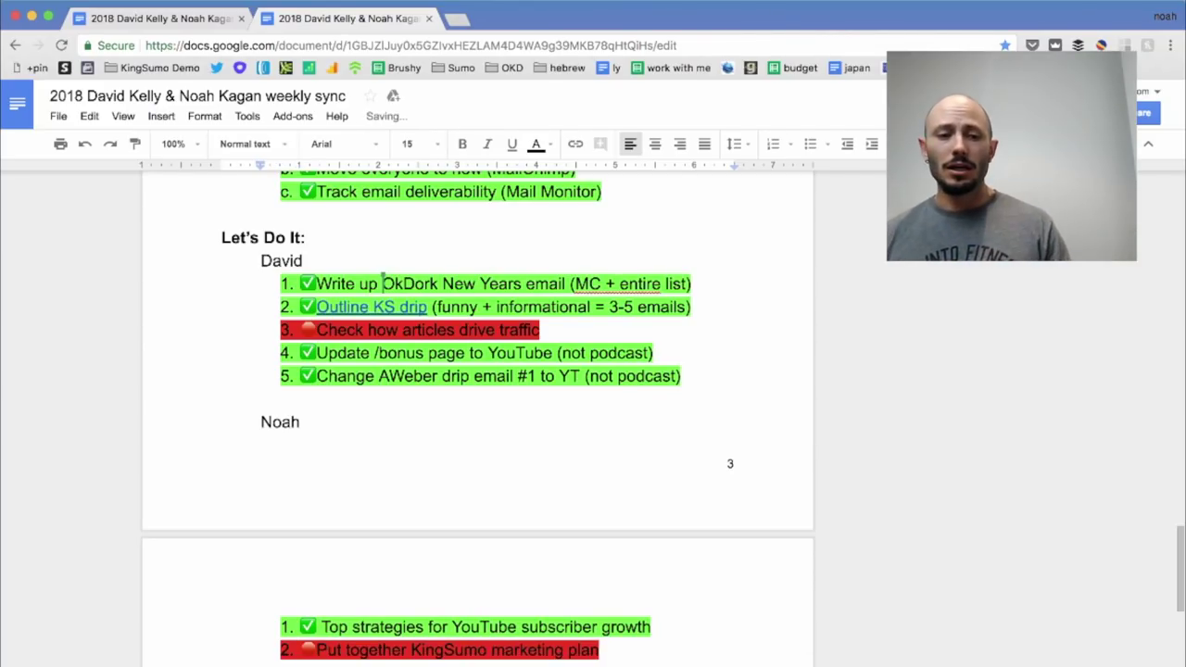
key(super+shift+v)
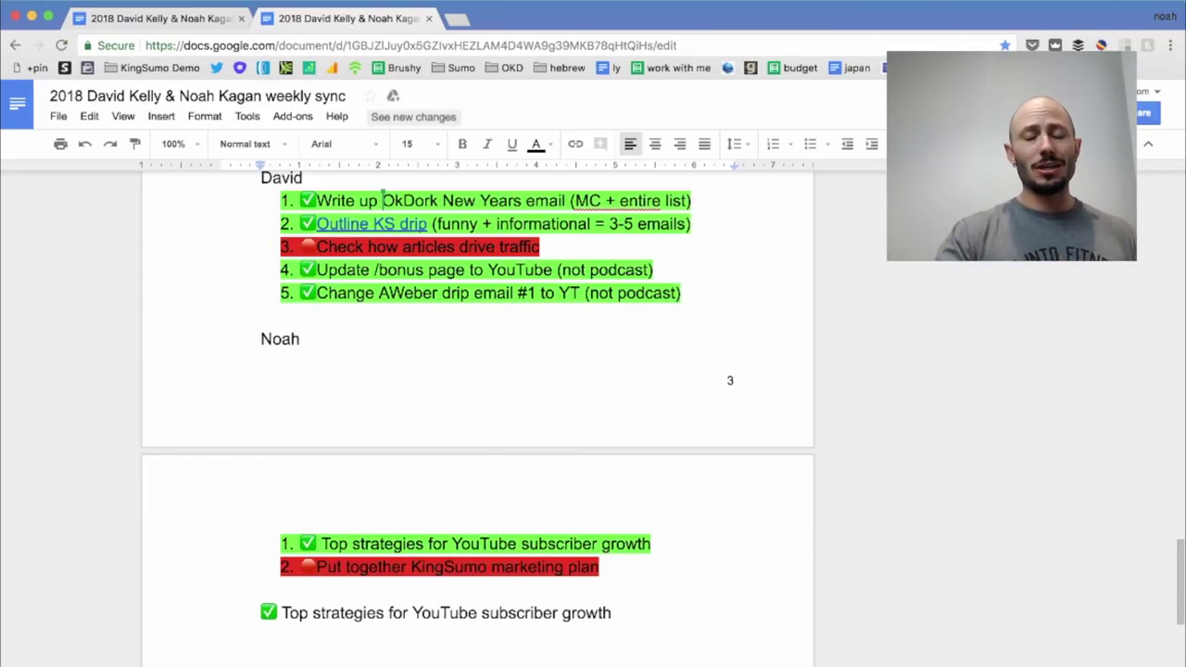
key(super+z)
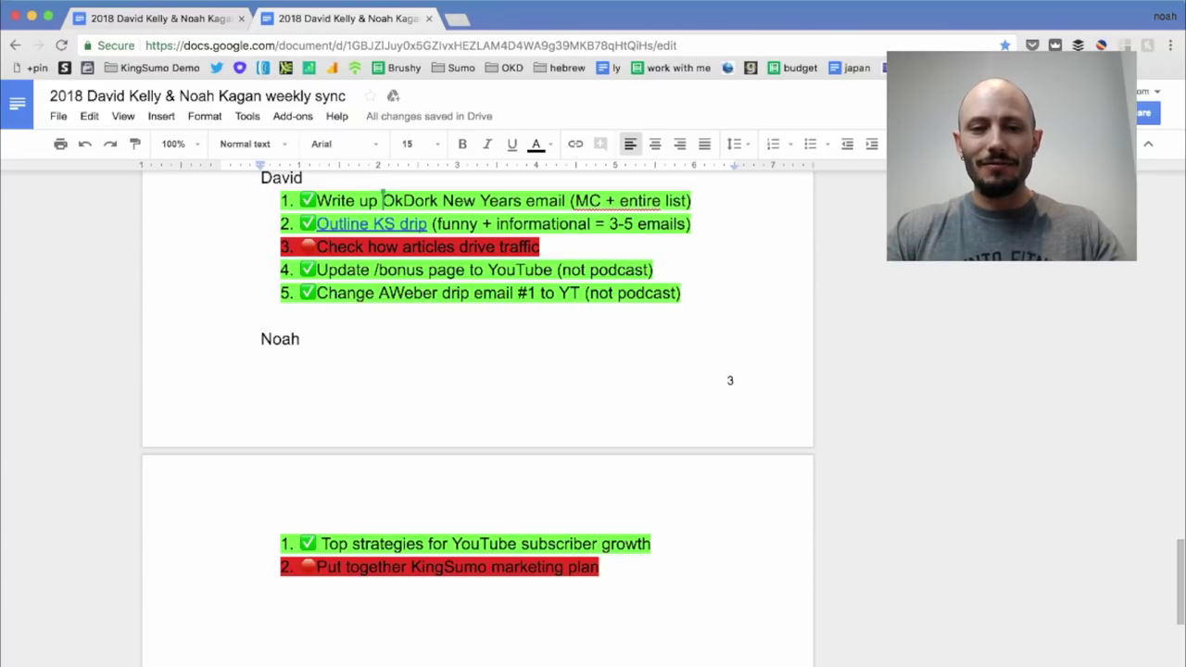
key(super+shift+v)
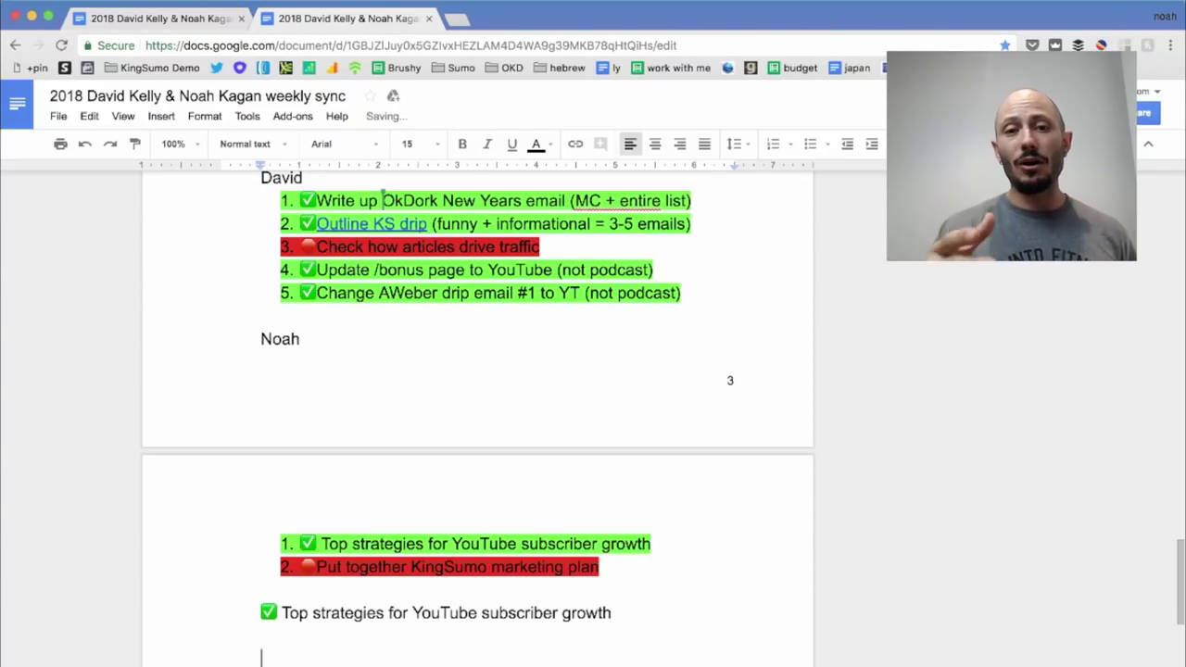
right_click(306, 655)
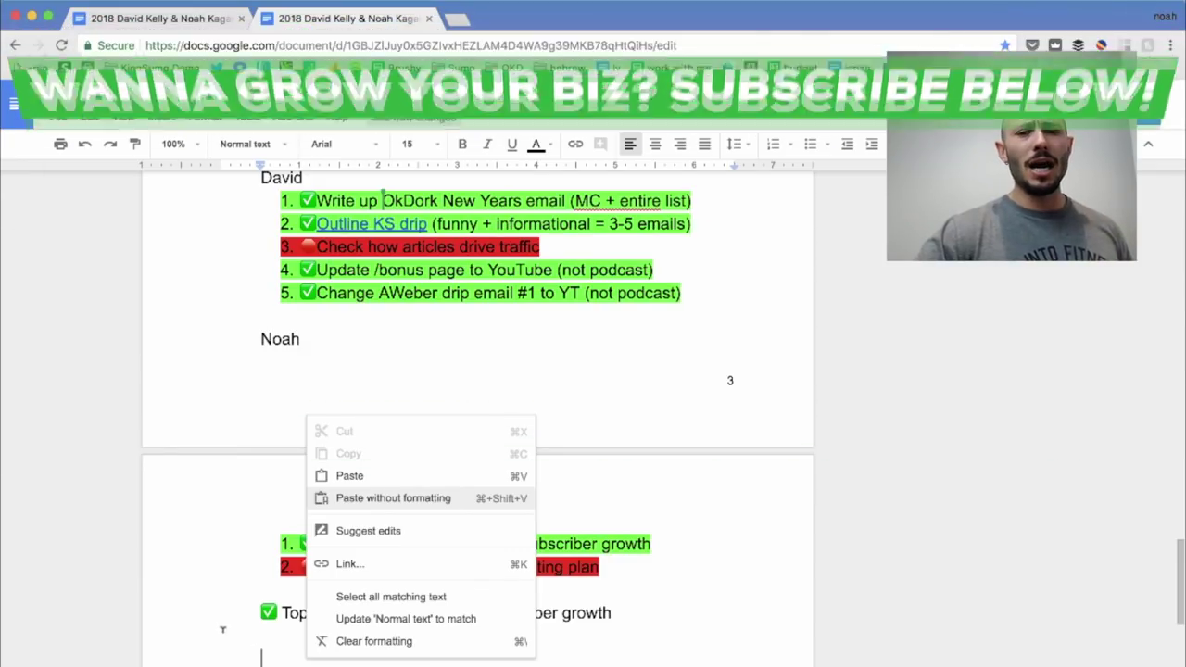
click(230, 629)
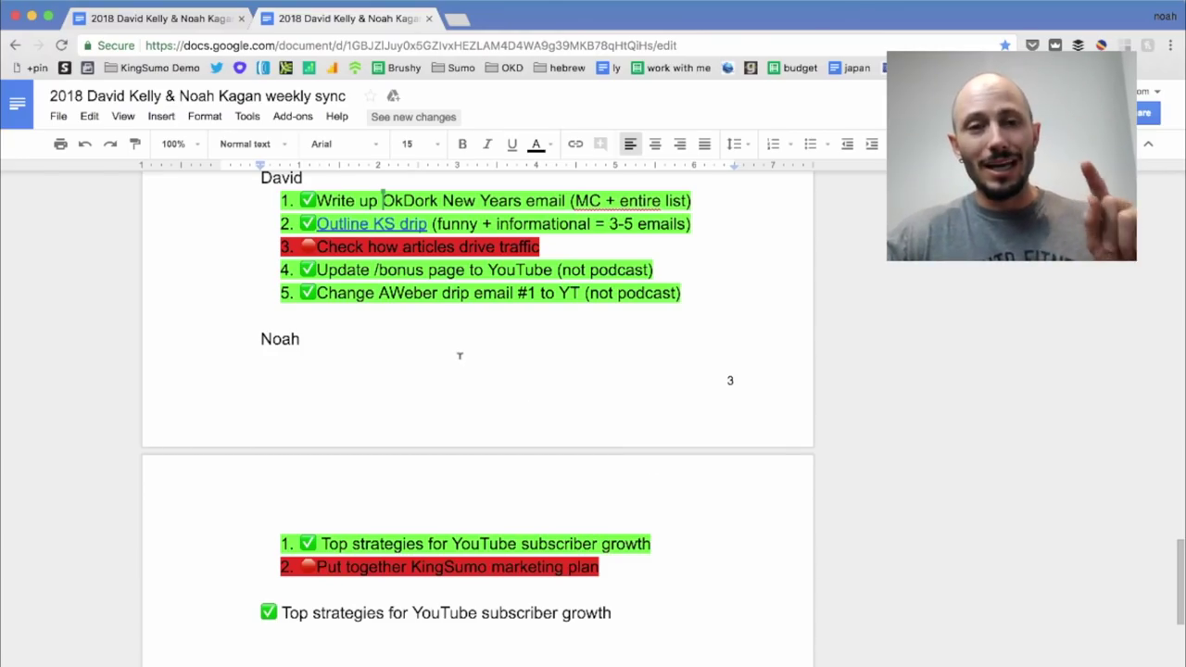
key(ctrl+alt+f)
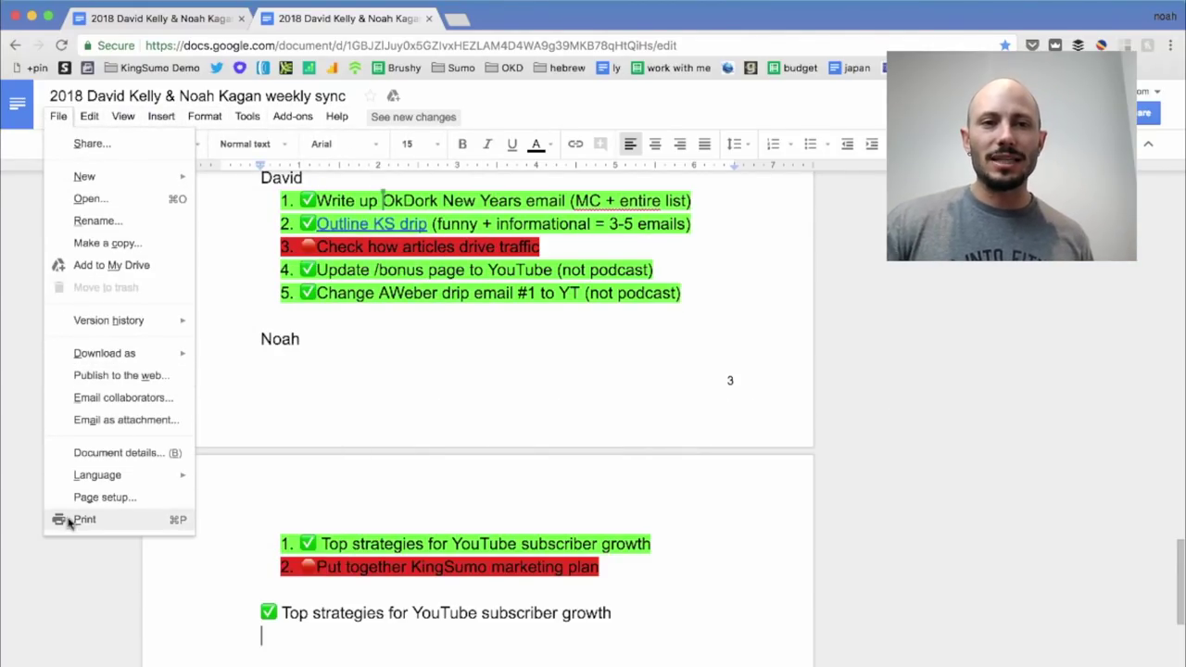
key(Right)
key(Right)
key(Right)
key(Right)
key(Right)
key(Right)
key(Right)
key(Escape)
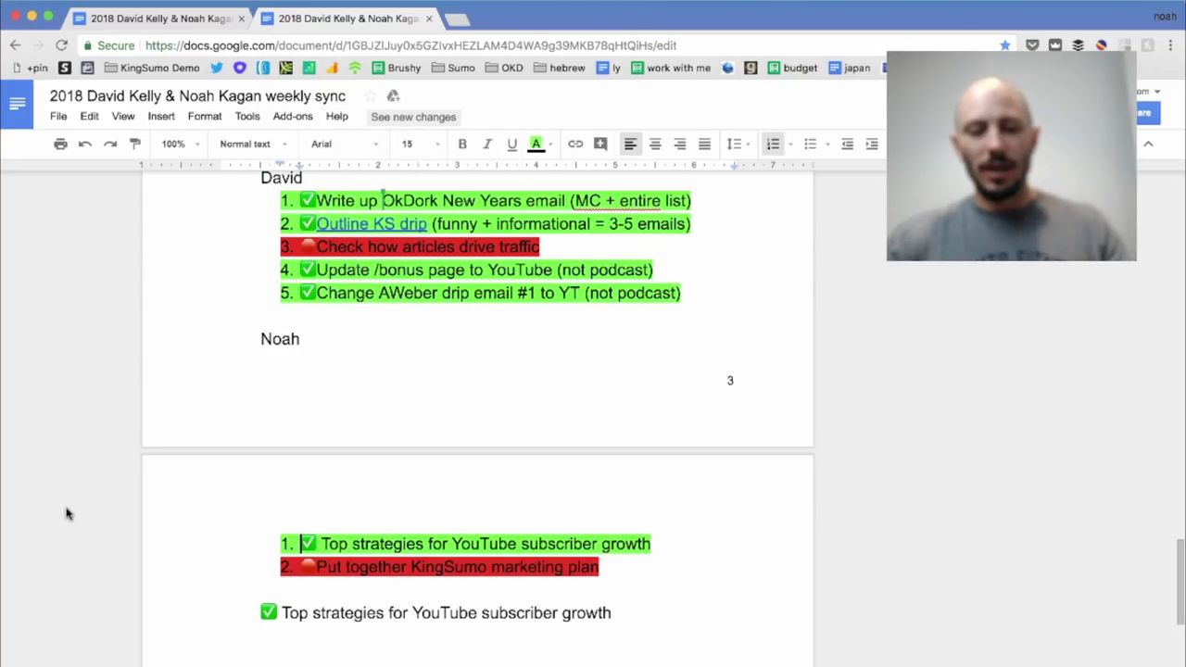
key(ctrl+alt+t)
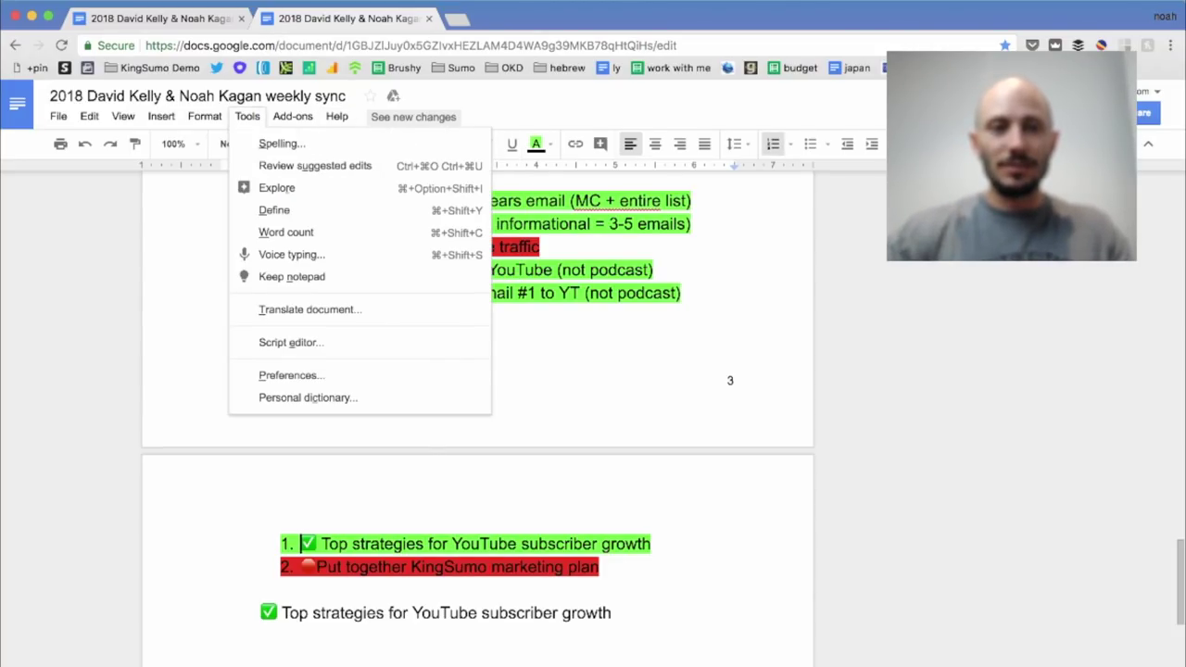
key(Left)
key(Escape)
key(ctrl+alt+f)
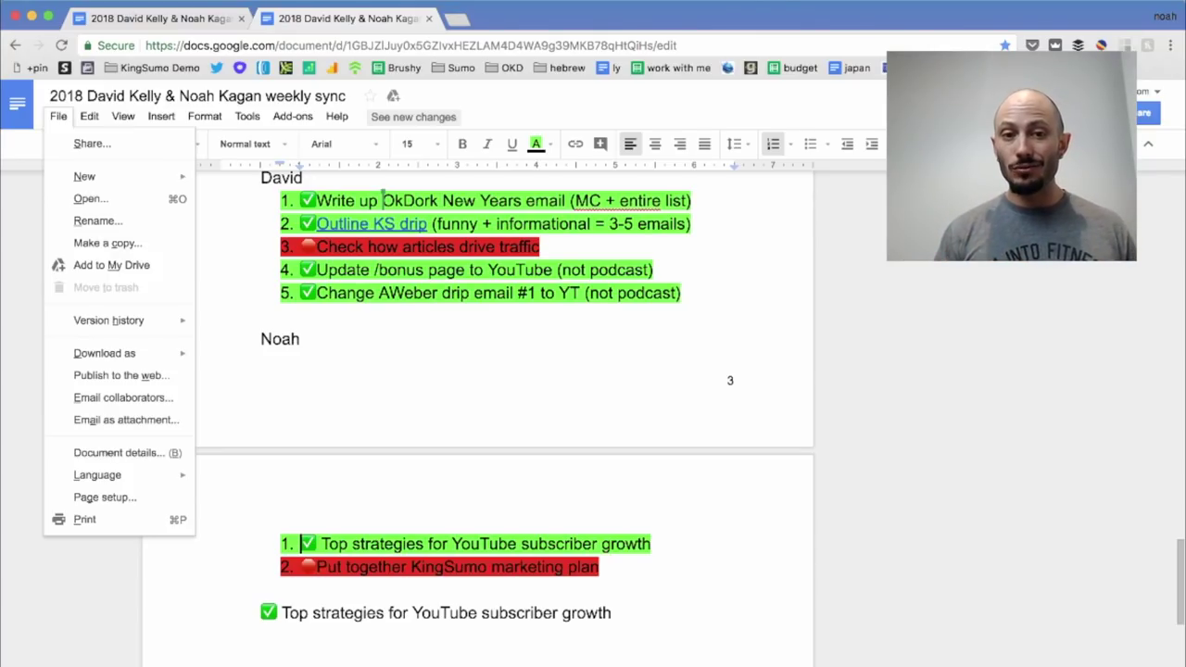
click(967, 516)
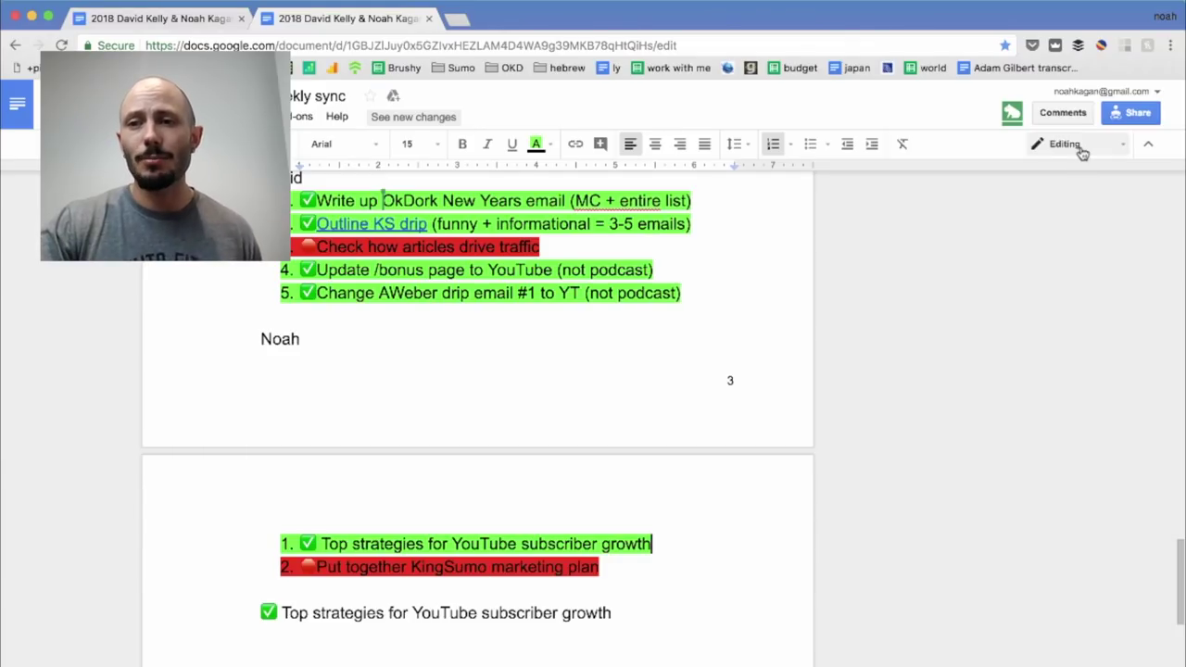
Switch the editing mode to Suggesting and place the cursor after the owner's name heading.
click(1075, 145)
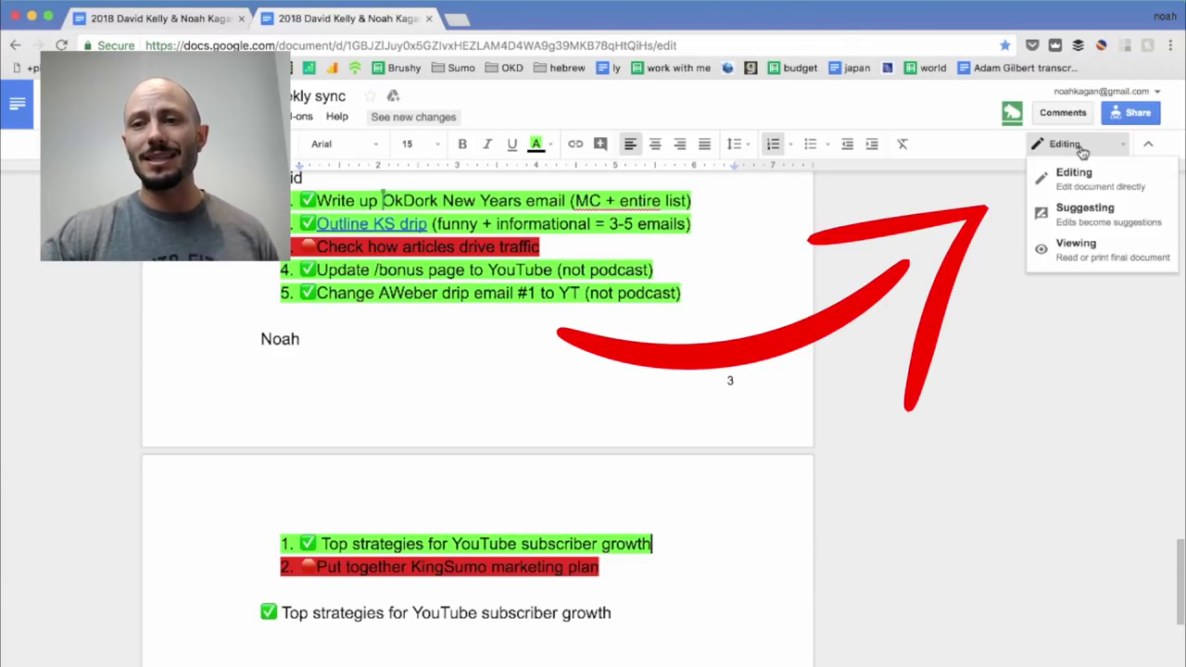
click(1089, 213)
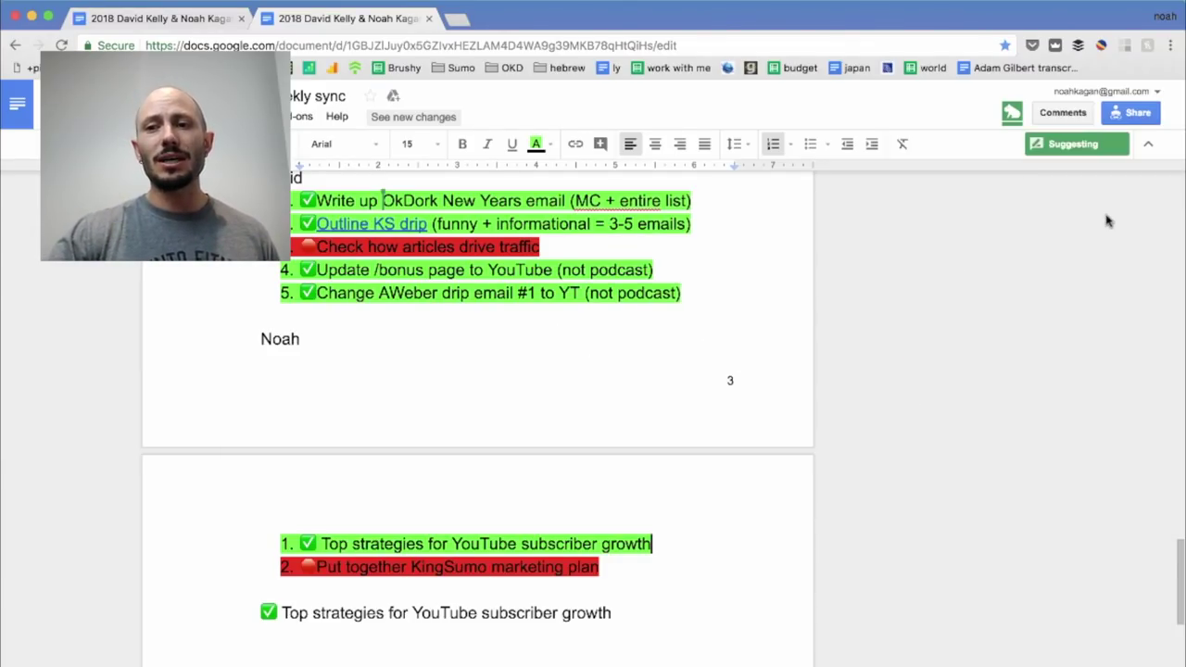
click(947, 351)
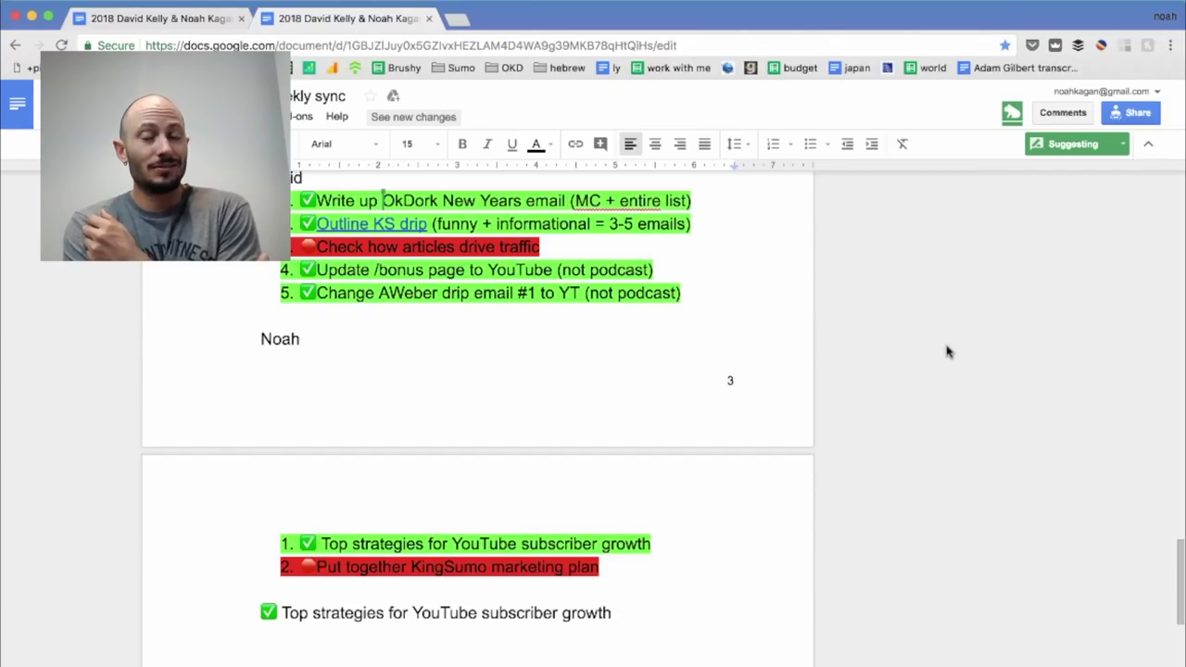
scroll(945, 350, up, 1)
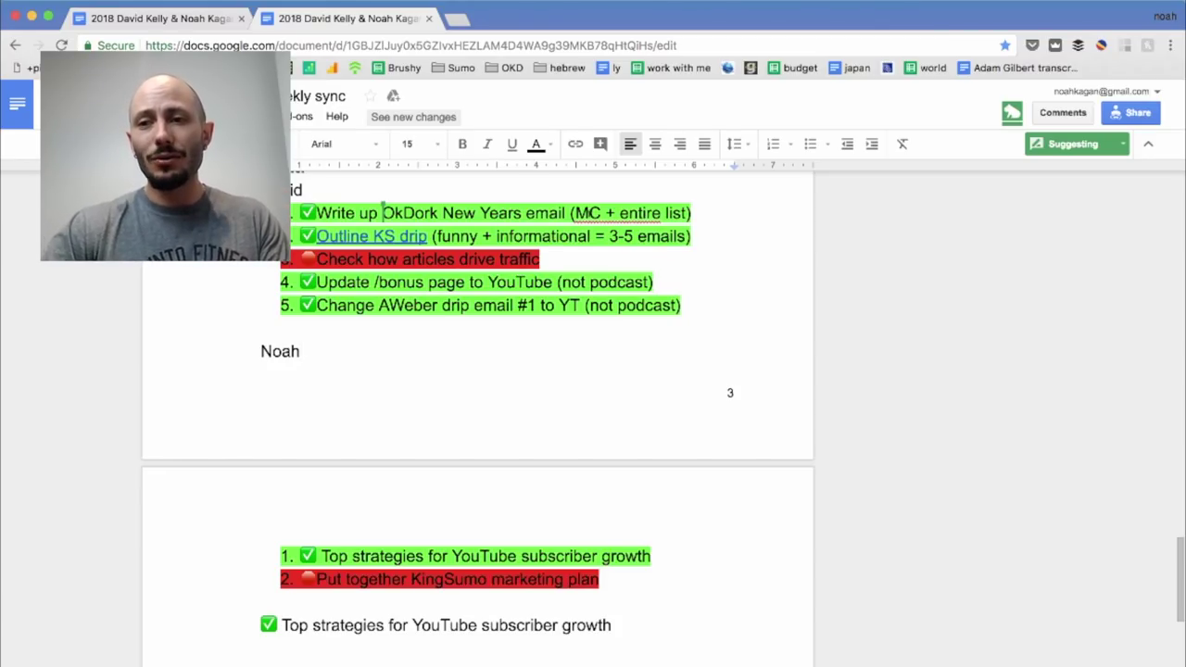
Suggest the lines 'actually can you change this.' and 'Sorry. I like this better.' under the heading.
key(Return)
text(a)
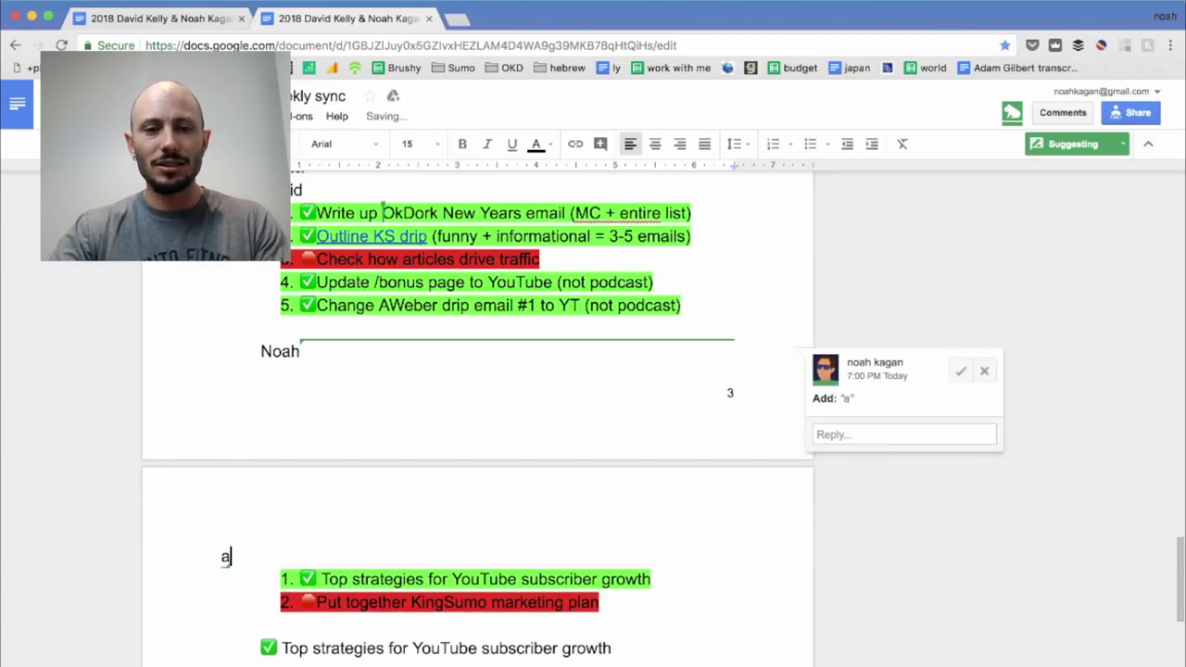
text(ctually can you )
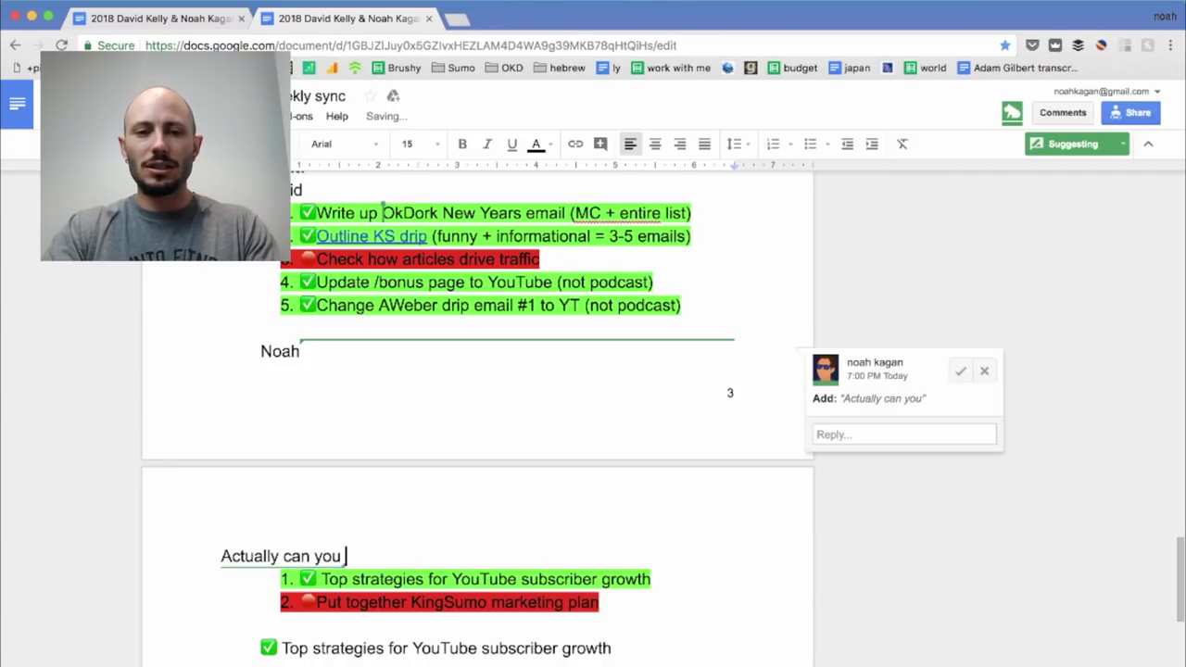
text(change this.)
key(Return)
key(Return)
text(Sorry. )
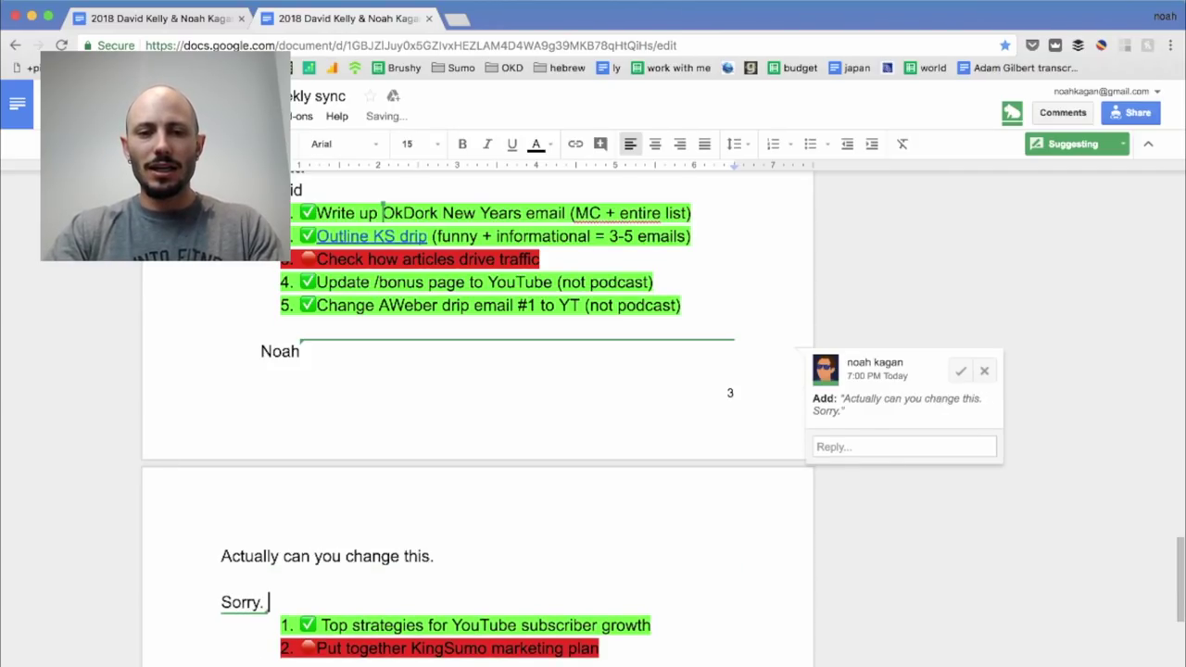
text(I like this better.)
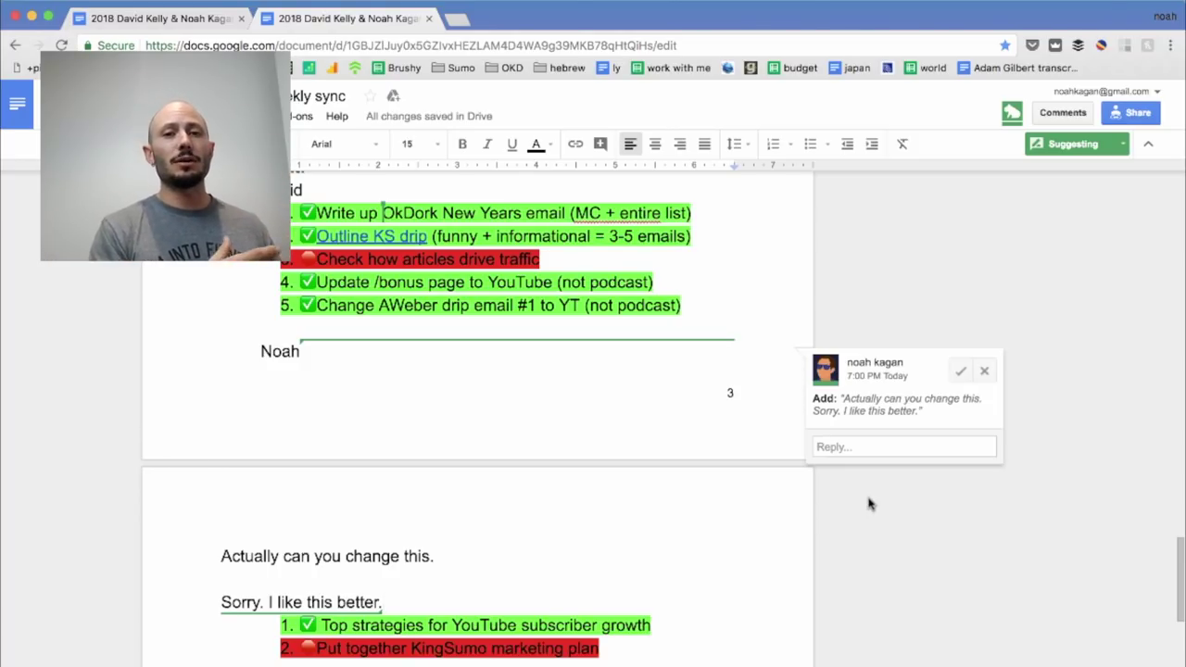
click(1057, 146)
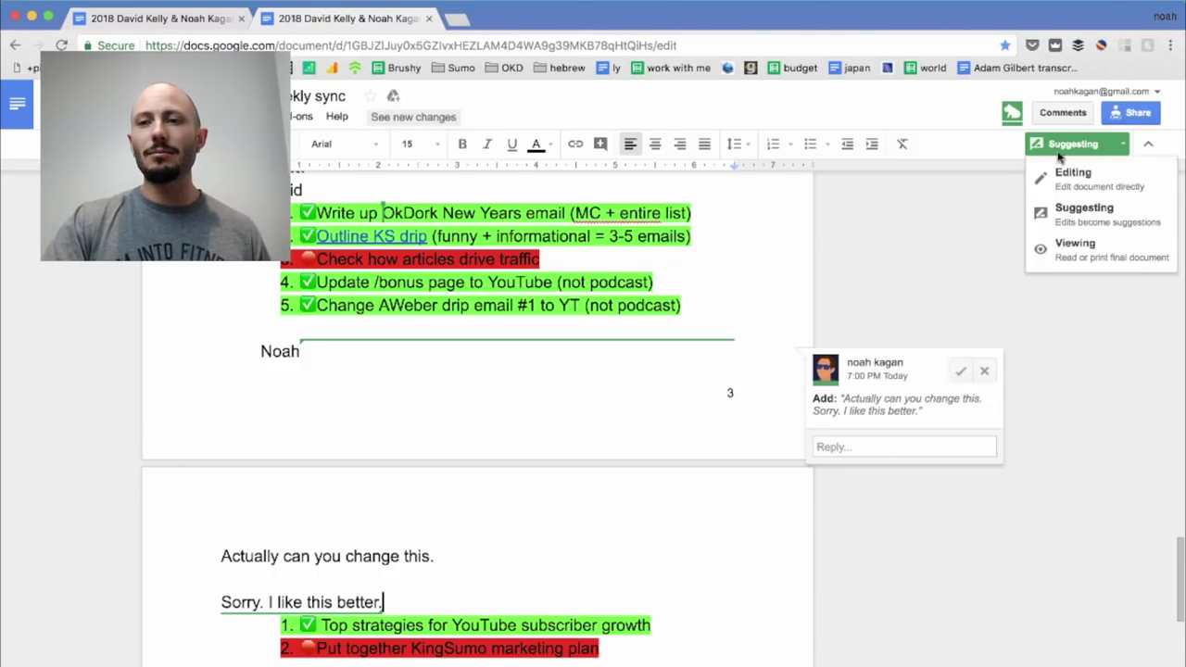
click(936, 278)
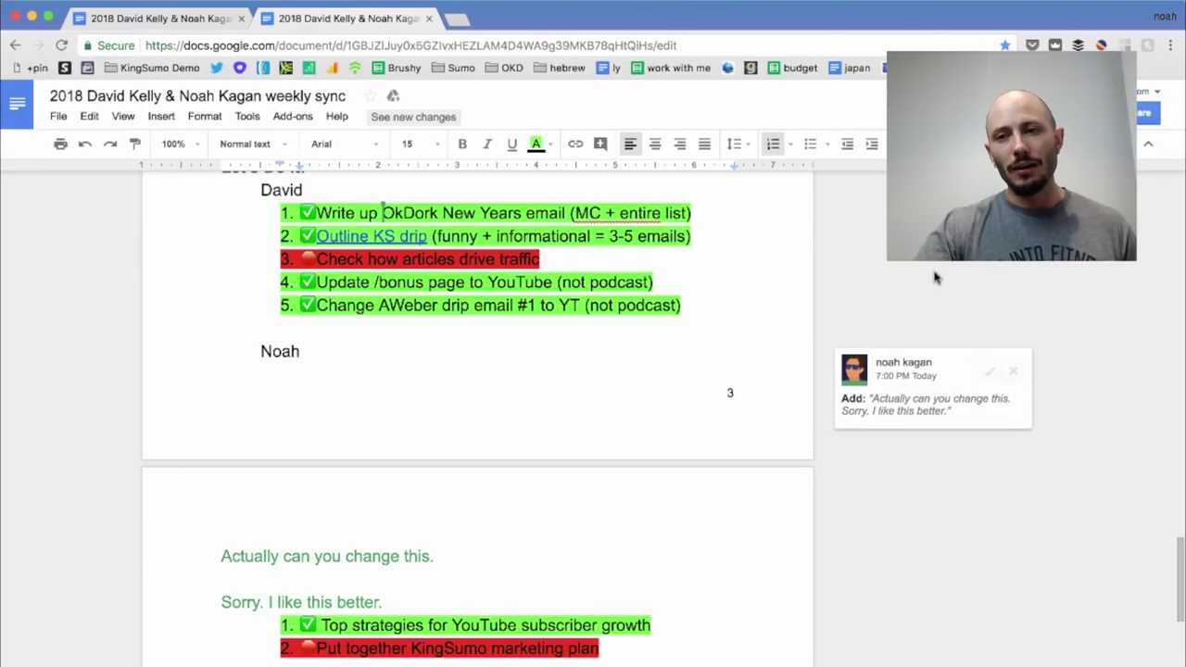
Show the agenda's full version history, listing earlier saved versions back to January 20.
click(59, 117)
mouse_move(109, 320)
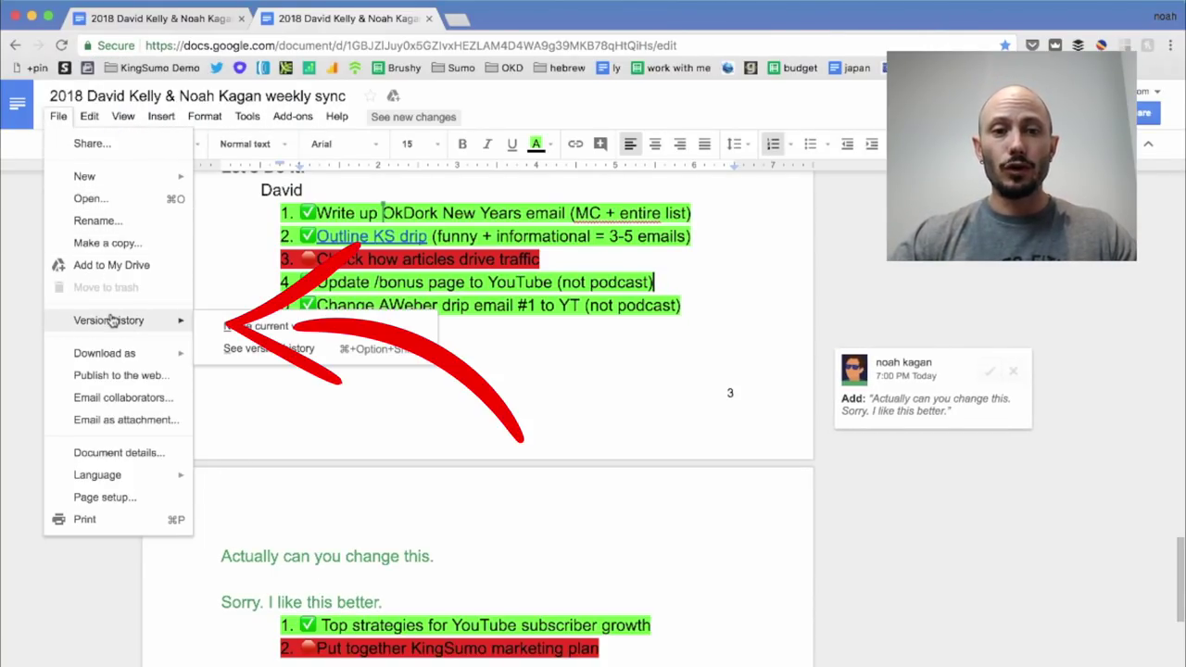
click(237, 348)
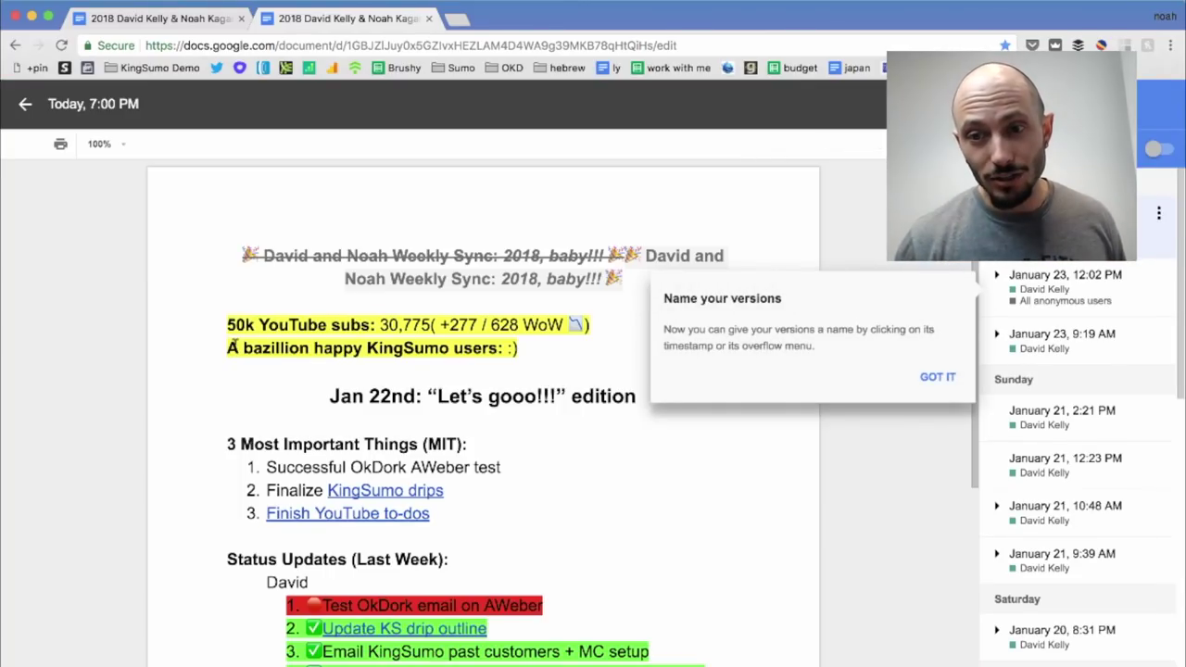